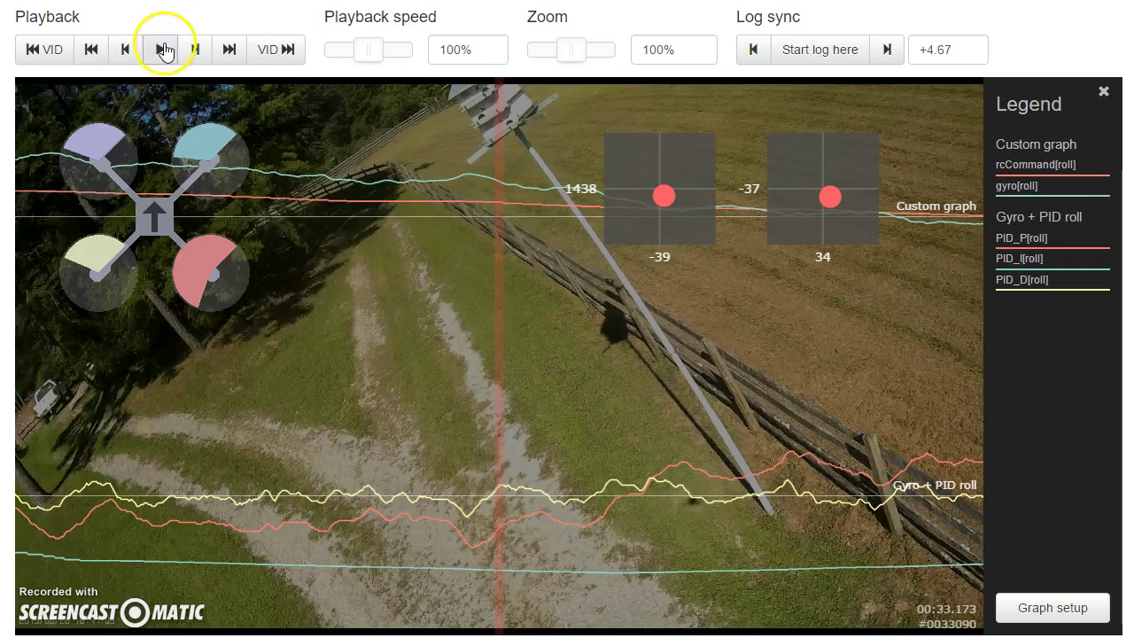
- Play the flight log from about 00:33 through the roll manoeuvre and pause just after it, near 00:36
left_click(165, 50)
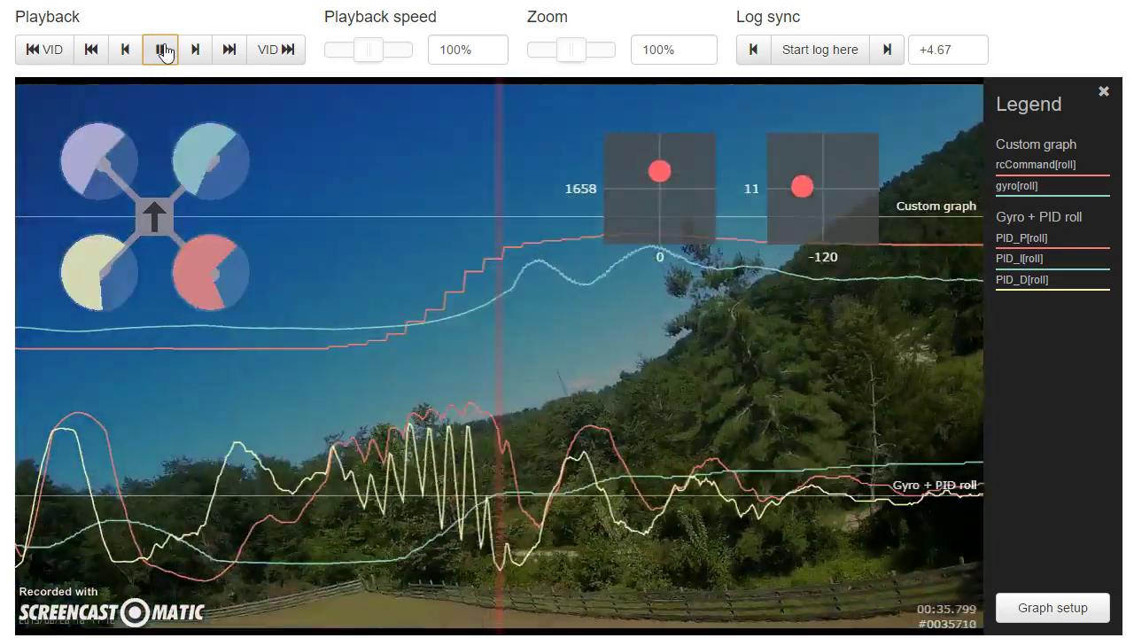
left_click(163, 49)
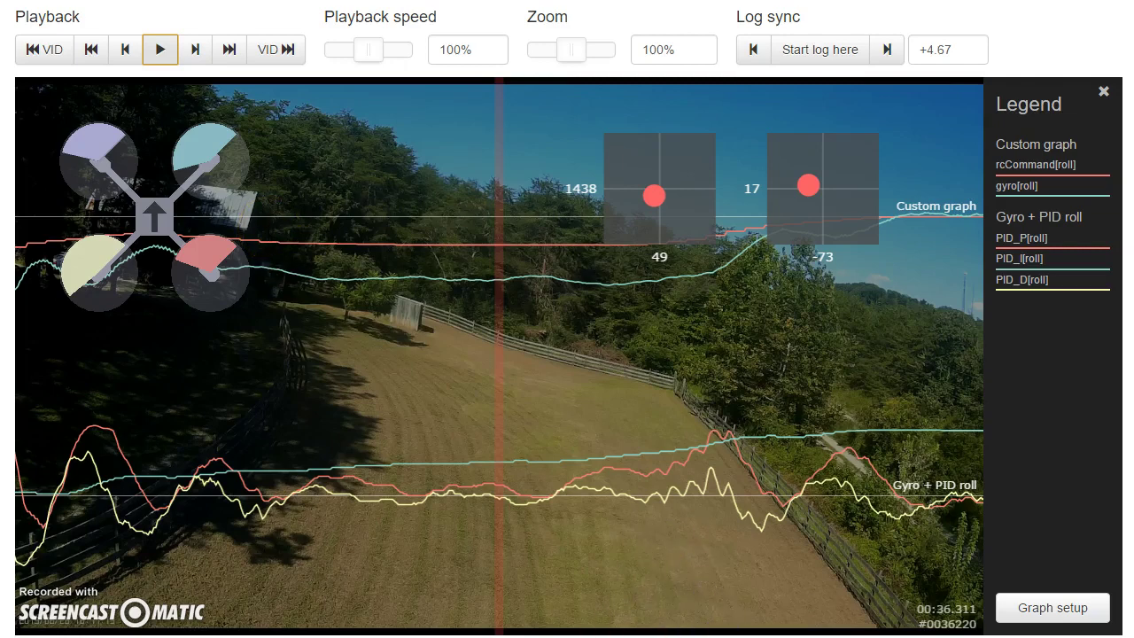
- Skip ahead through the flight log and scrub the graph to just before the roll at about 04:27
left_click(617, 636)
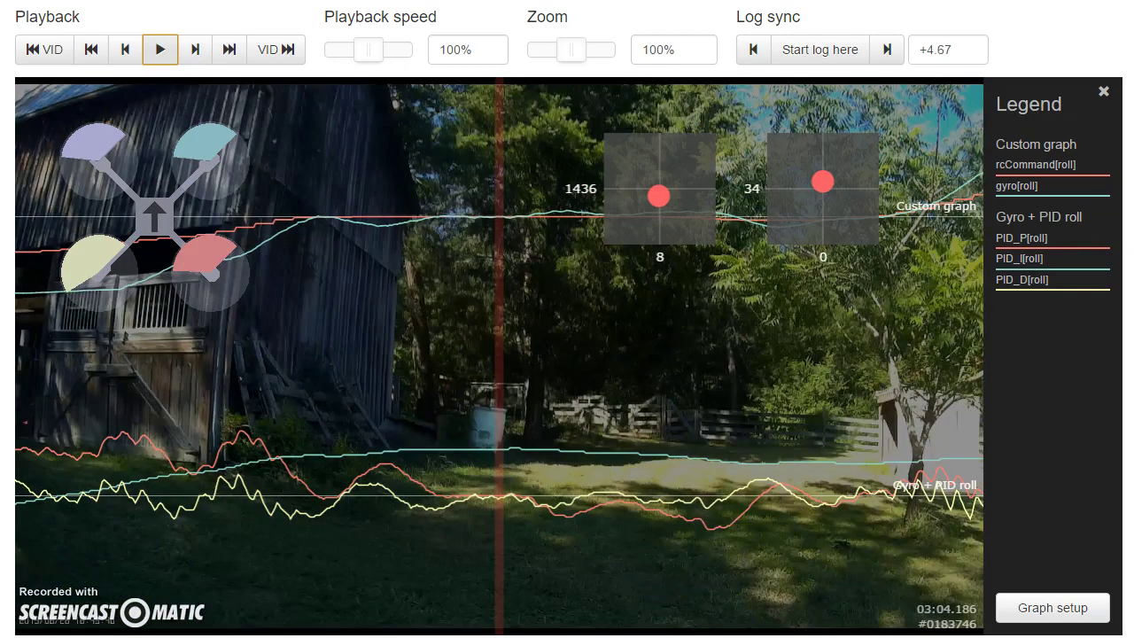
left_click(748, 636)
left_click(871, 636)
left_click_drag(877, 560, 194, 550)
left_click_drag(841, 535, 233, 534)
left_click_drag(895, 553, 213, 545)
left_click_drag(663, 534, 1030, 546)
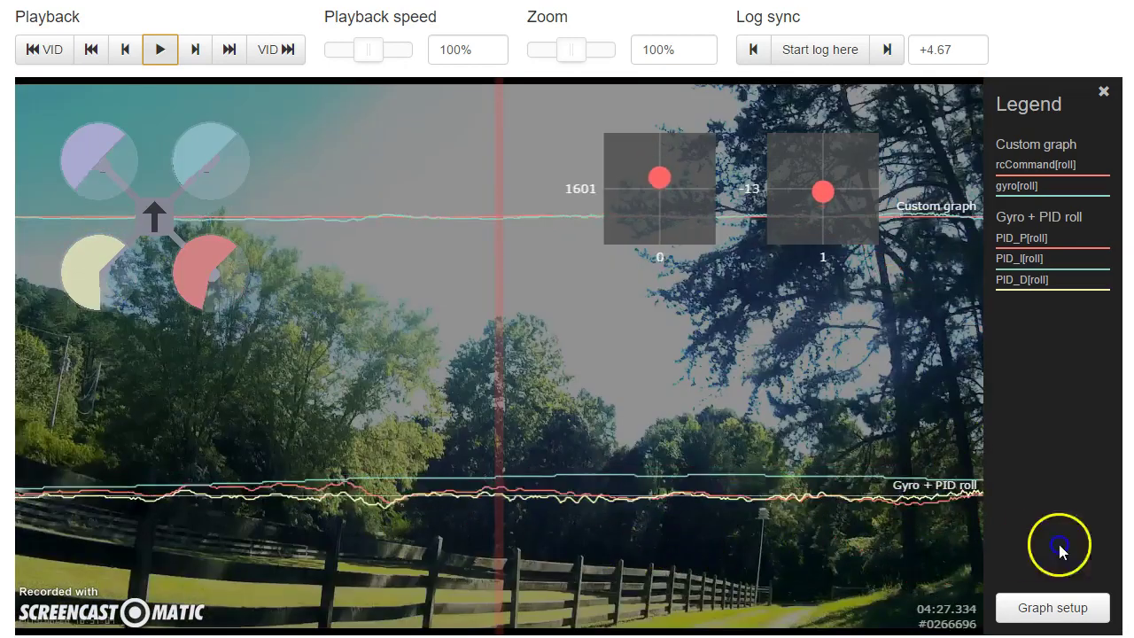
- Play through the roll at about 04:28, pause, and scrub back to the middle of the manoeuvre
left_click(480, 222)
left_click(159, 49)
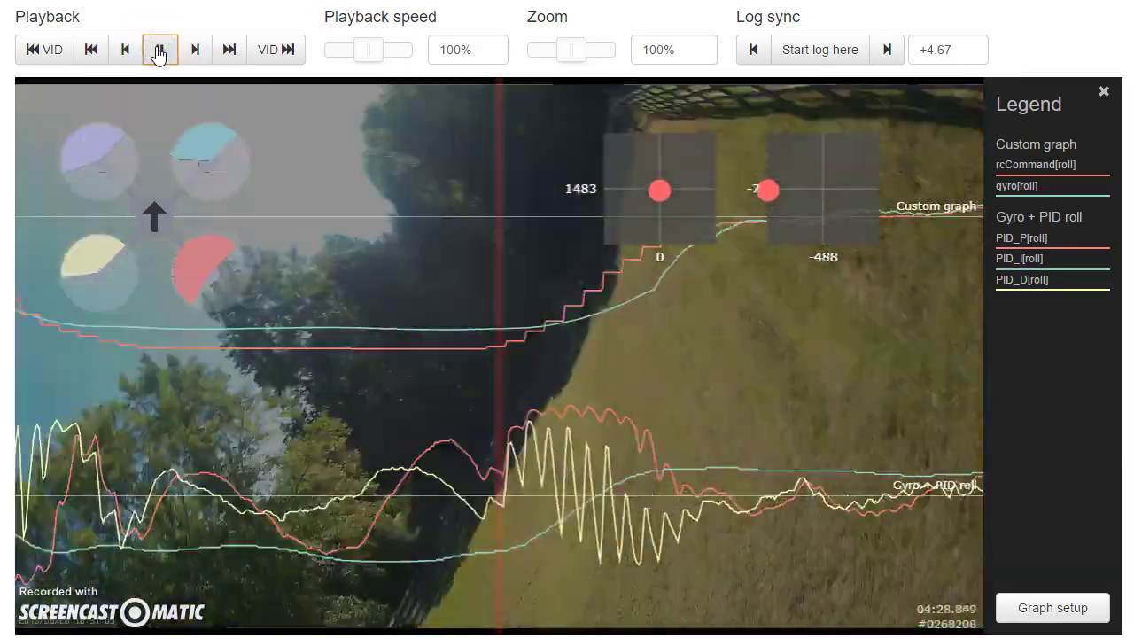
left_click(158, 55)
left_click_drag(337, 380, 734, 382)
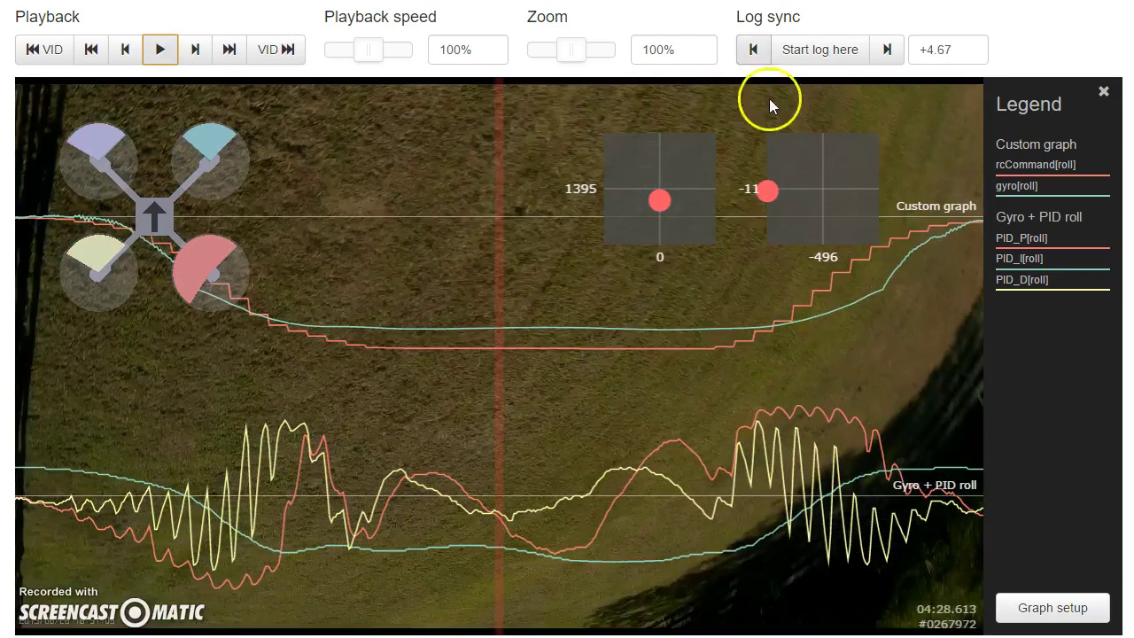
- Set the graph zoom to 80% and examine the roll's command, gyro and PID traces from entry to recovery
left_click_drag(569, 47, 562, 57)
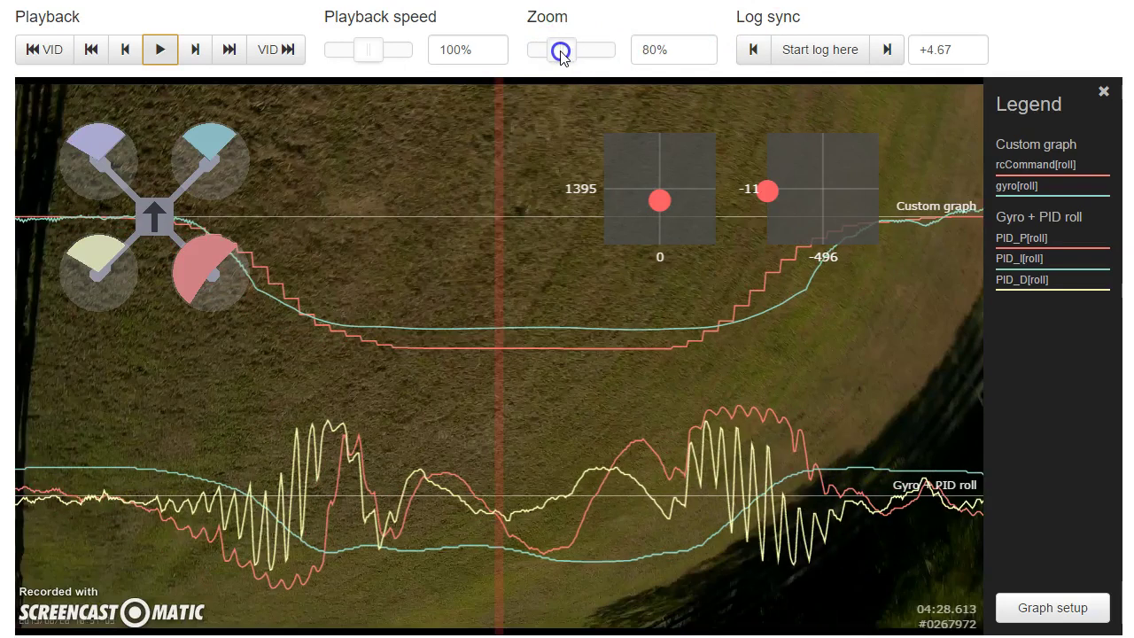
left_click_drag(622, 429, 628, 430)
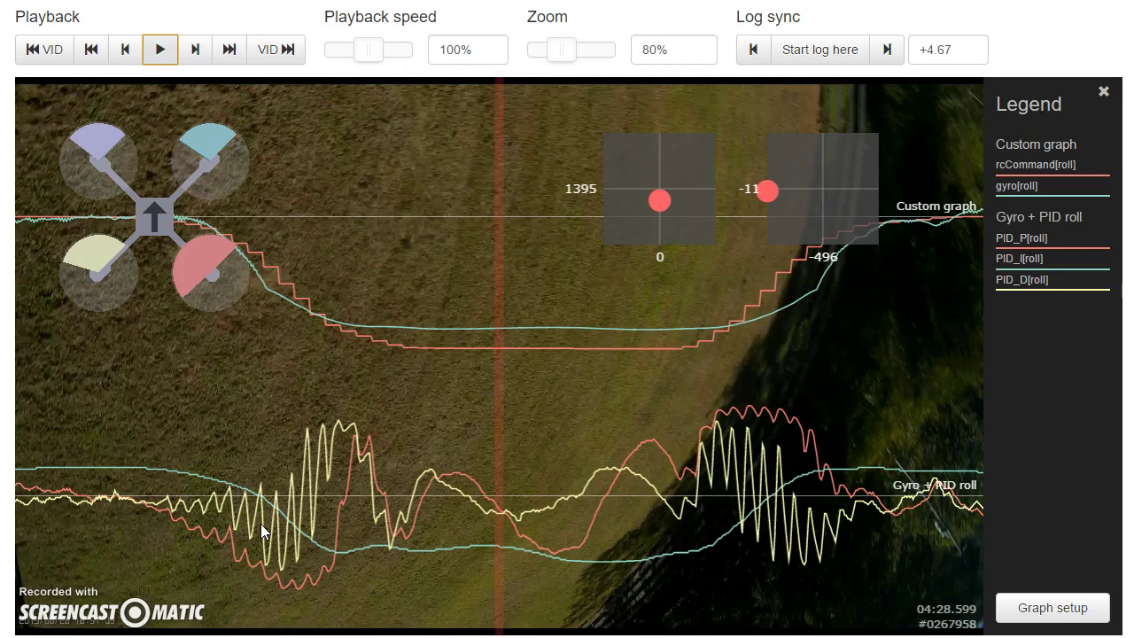
left_click(222, 540)
left_click(138, 507)
left_click_drag(612, 571, 400, 572)
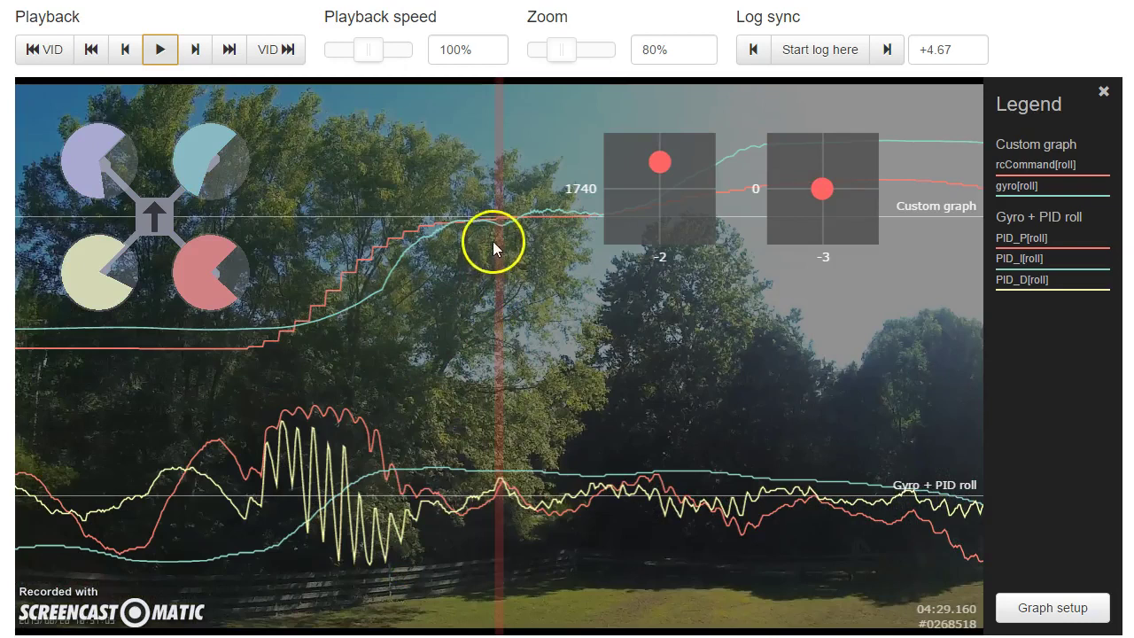
left_click_drag(141, 450, 321, 443)
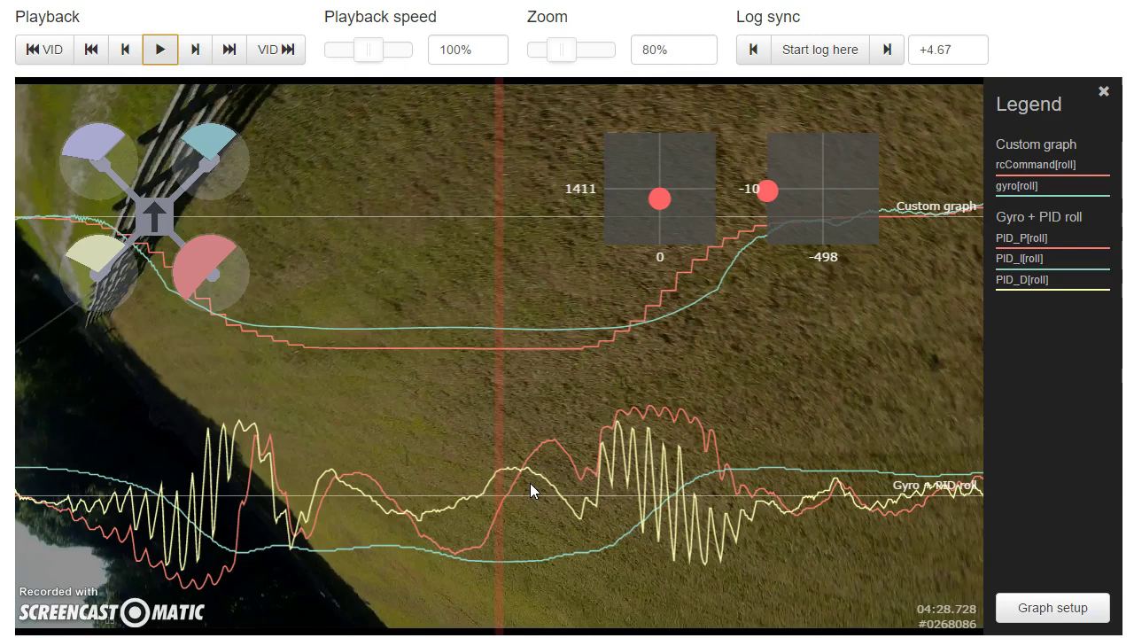
left_click_drag(530, 483, 345, 498)
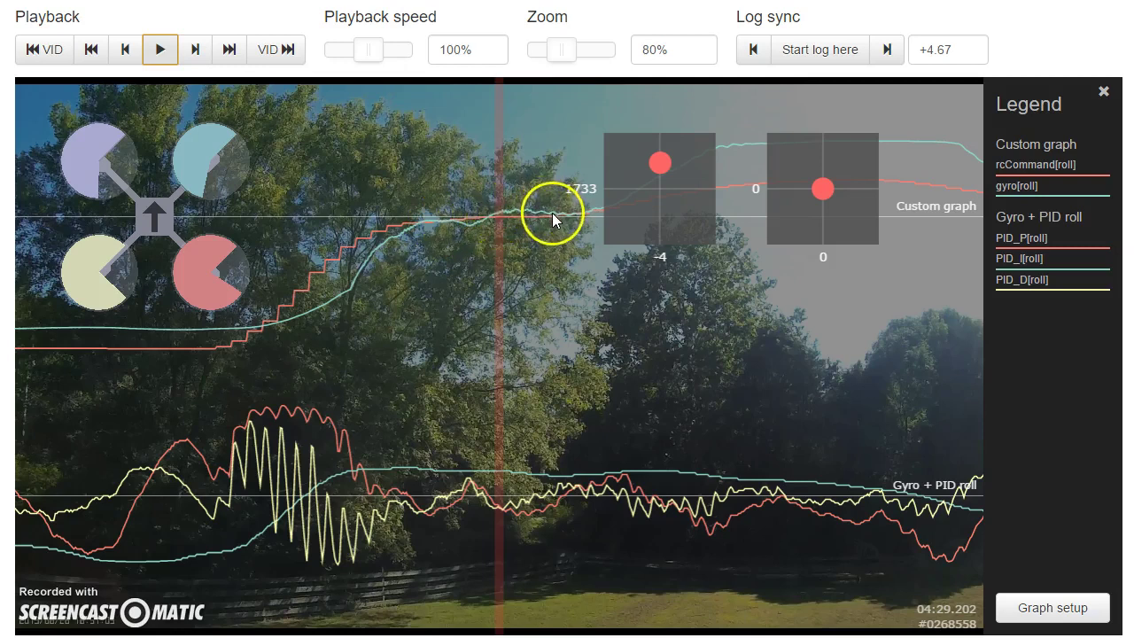
left_click_drag(497, 216, 463, 223)
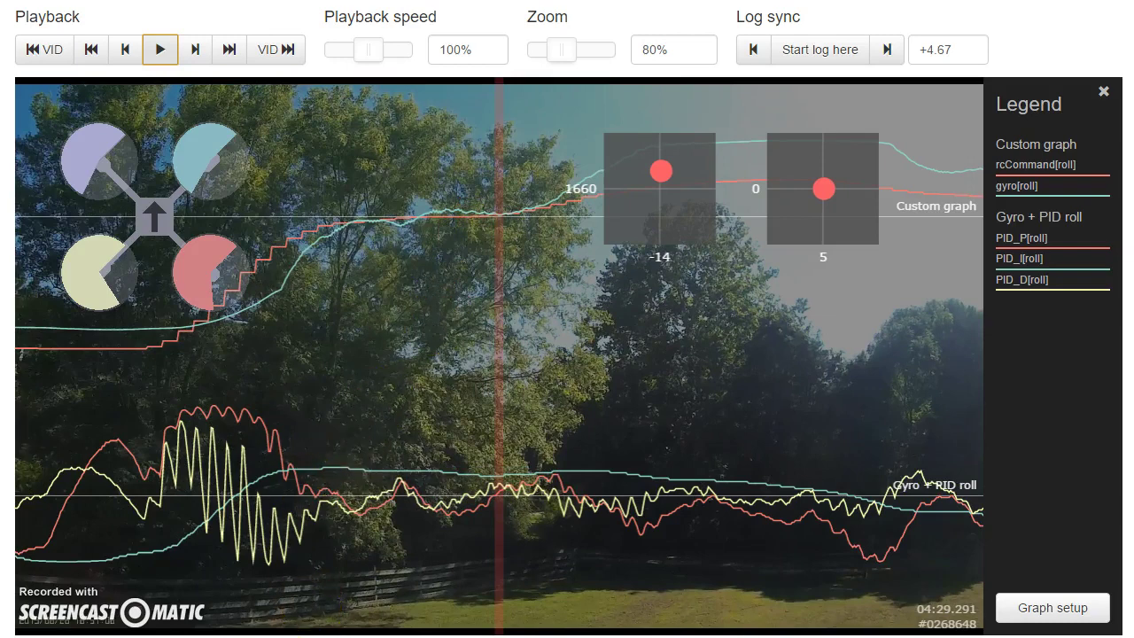
- Go back through the flight log to the first roll manoeuvre and centre it at about 00:35
left_click(278, 635)
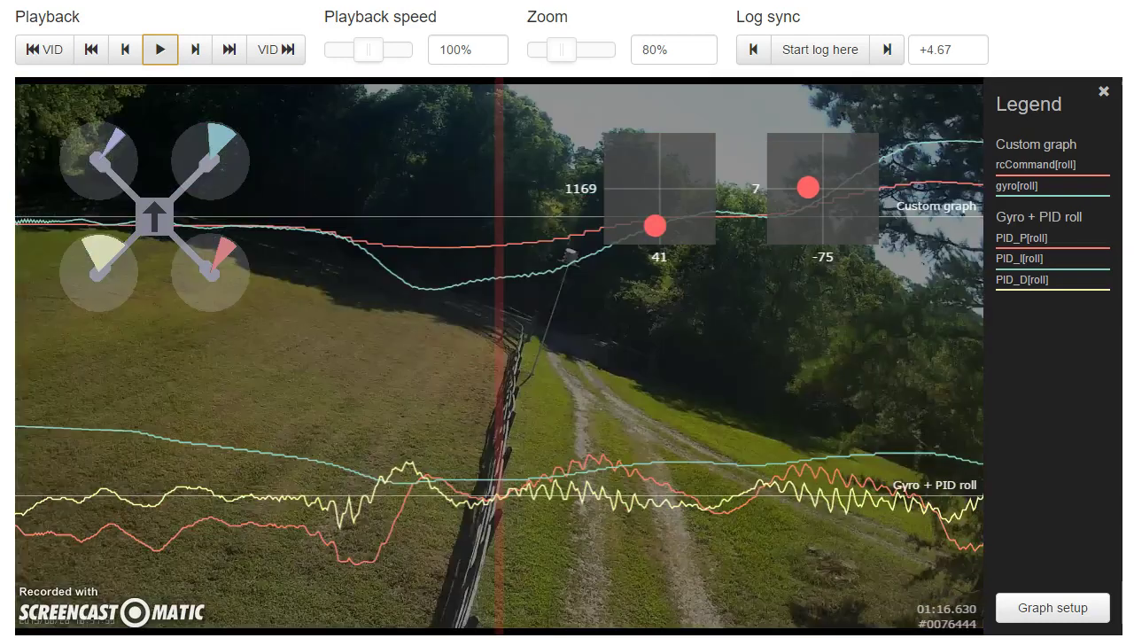
left_click_drag(267, 591, 349, 536)
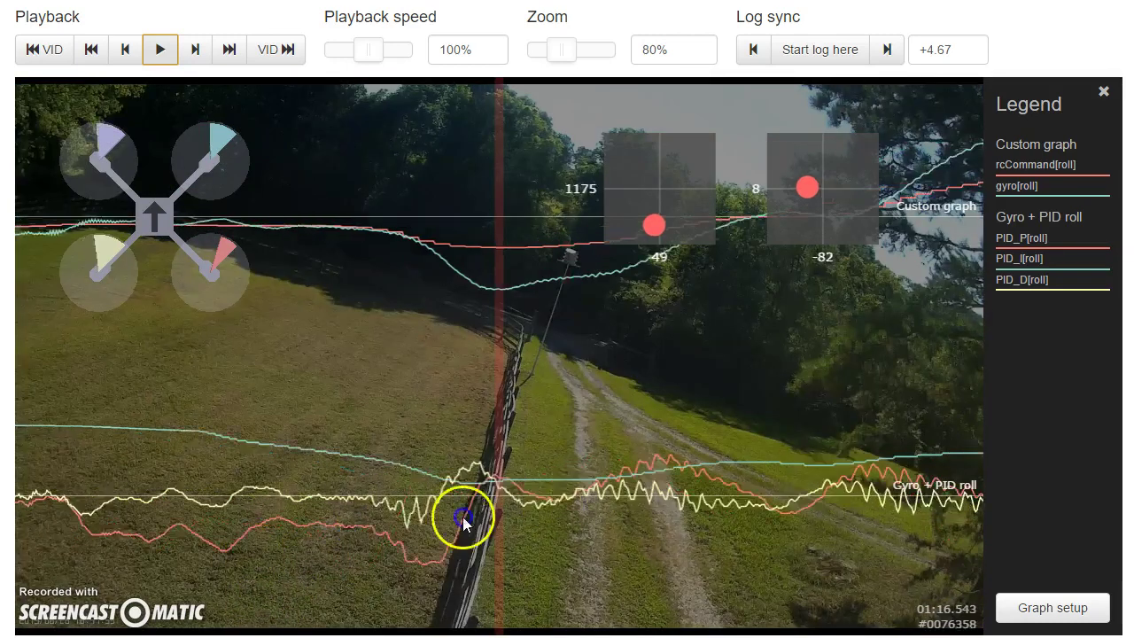
left_click(253, 636)
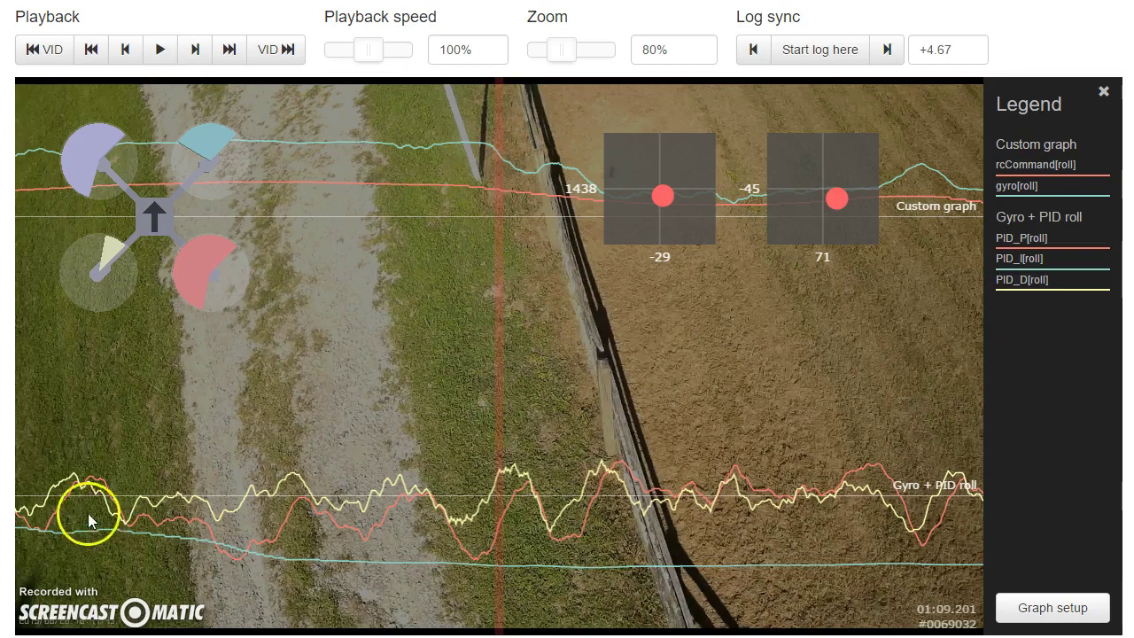
left_click(228, 636)
left_click_drag(214, 635, 197, 635)
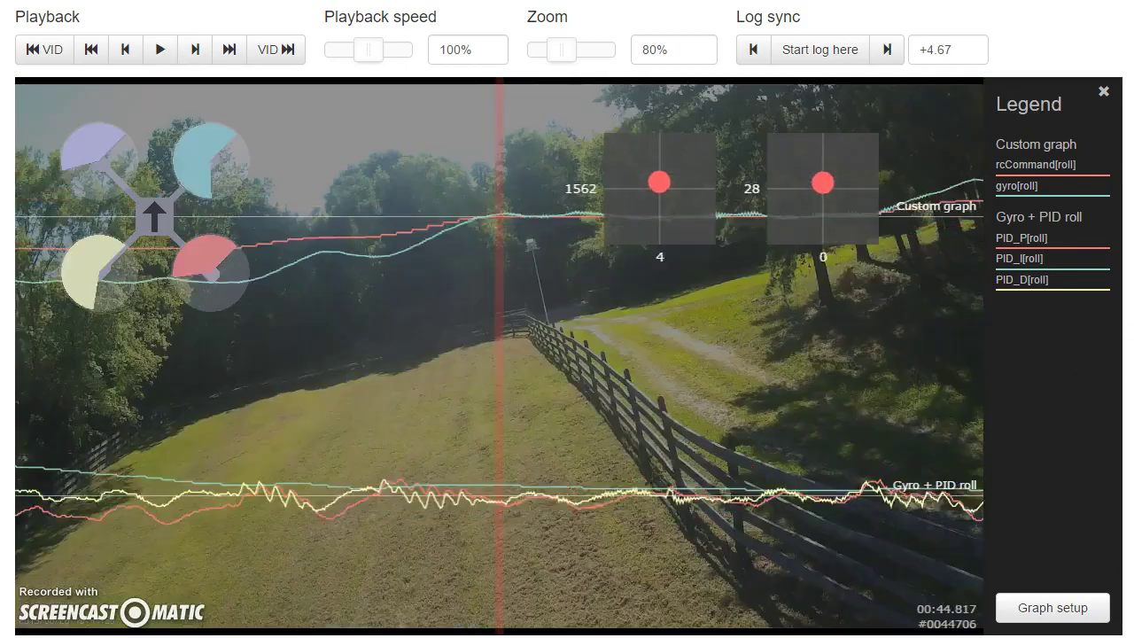
left_click_drag(923, 380, 872, 424)
left_click_drag(176, 636, 163, 636)
left_click_drag(664, 386, 752, 383)
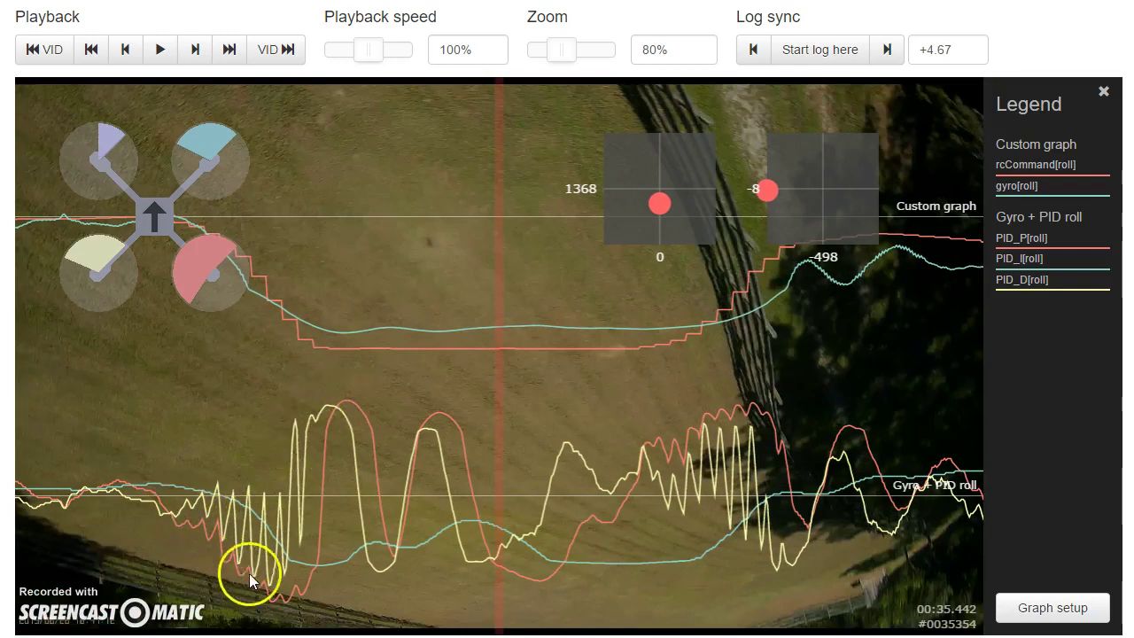
- Examine the first roll's traces through its recovery, then rewind to about 00:34.9 and replay the manoeuvre
left_click(432, 432)
left_click_drag(350, 513, 132, 577)
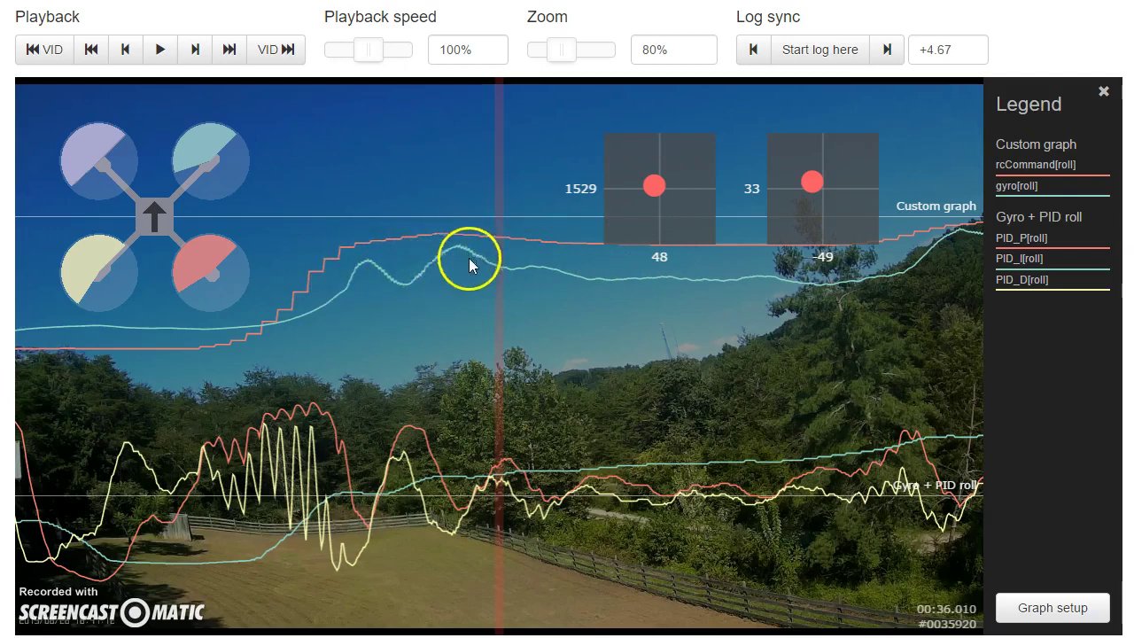
left_click_drag(382, 269, 885, 309)
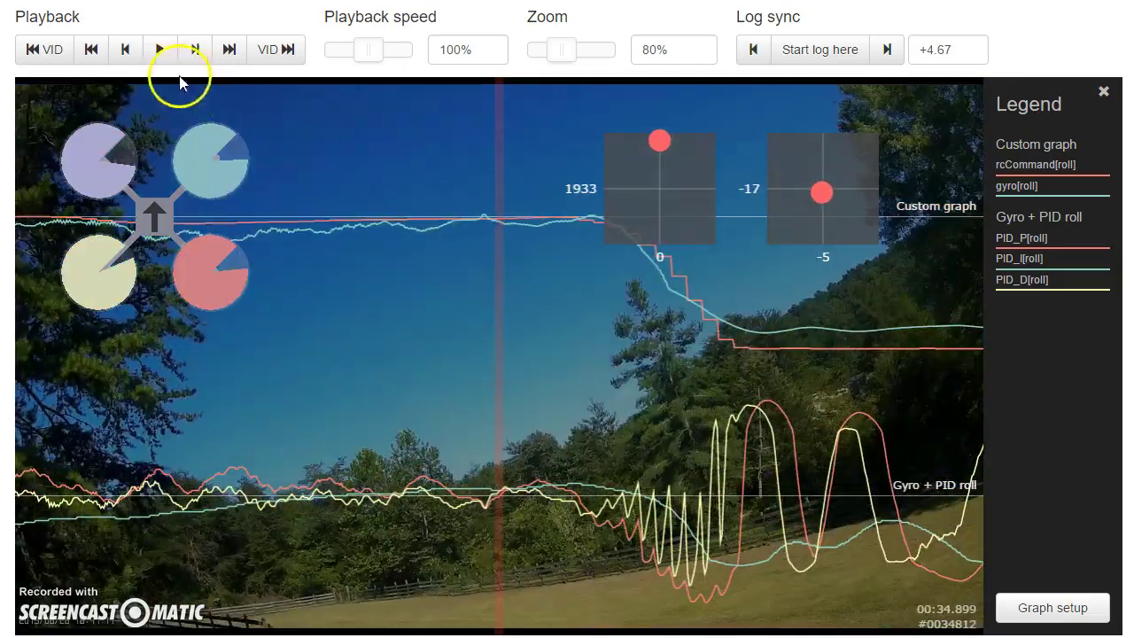
left_click(160, 49)
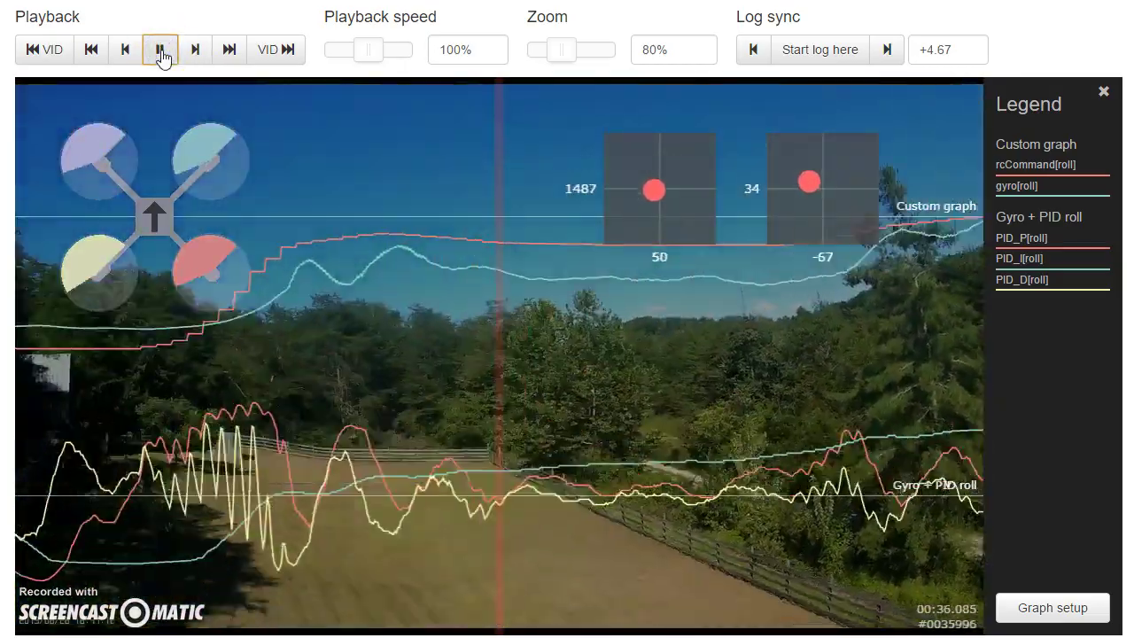
left_click(160, 50)
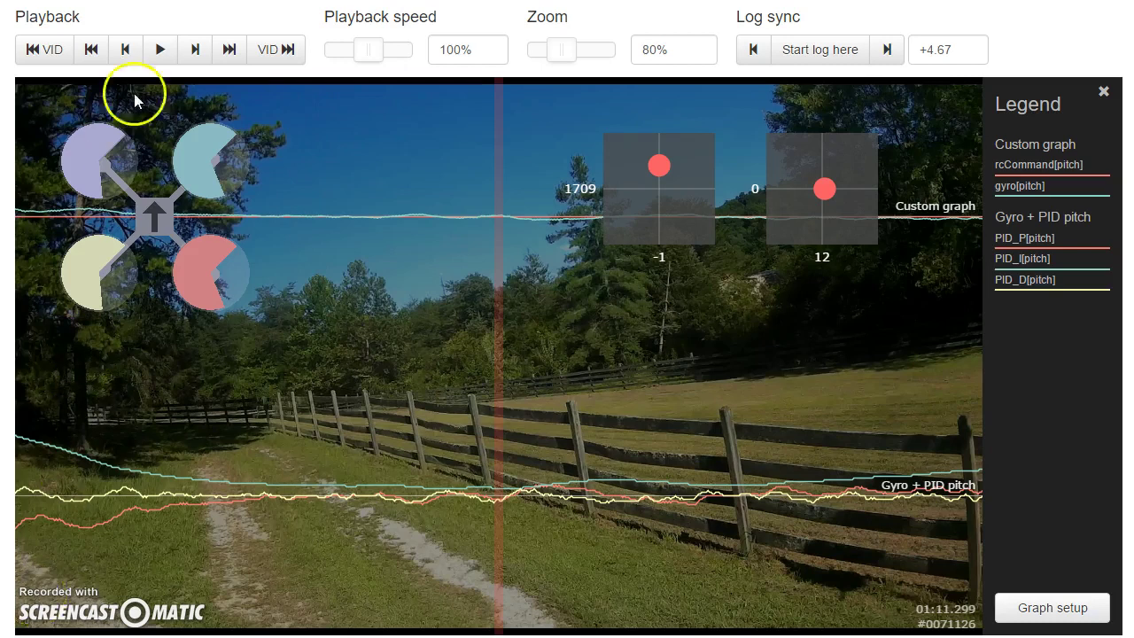
- Play the pitch flip from about 01:11, pause after it, and scrub back to the middle of the flip
left_click(160, 59)
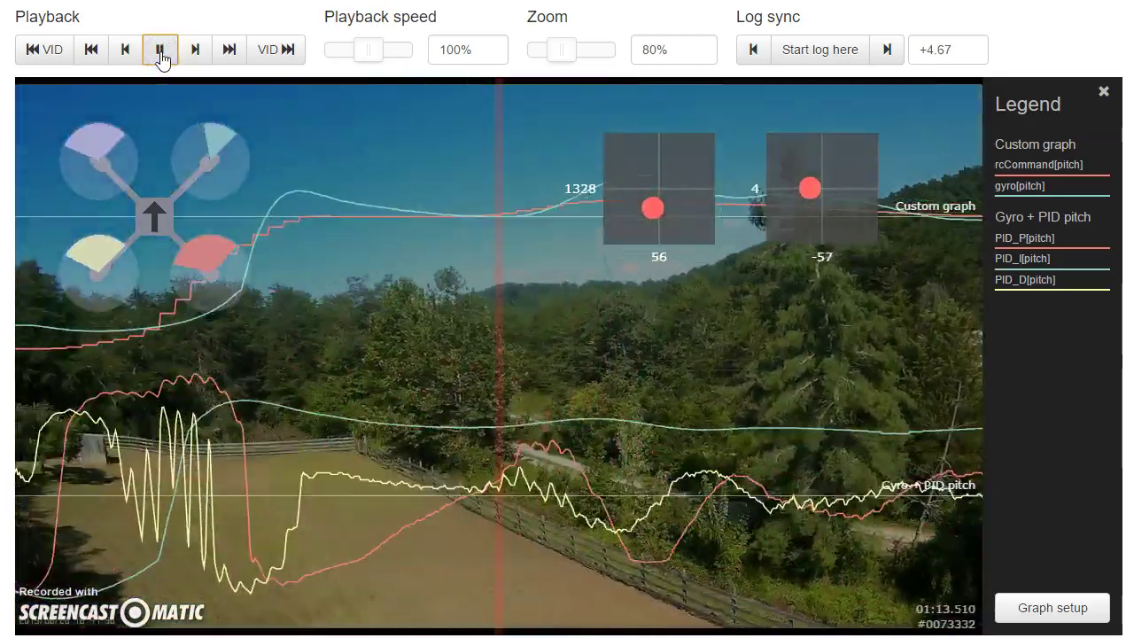
left_click(160, 58)
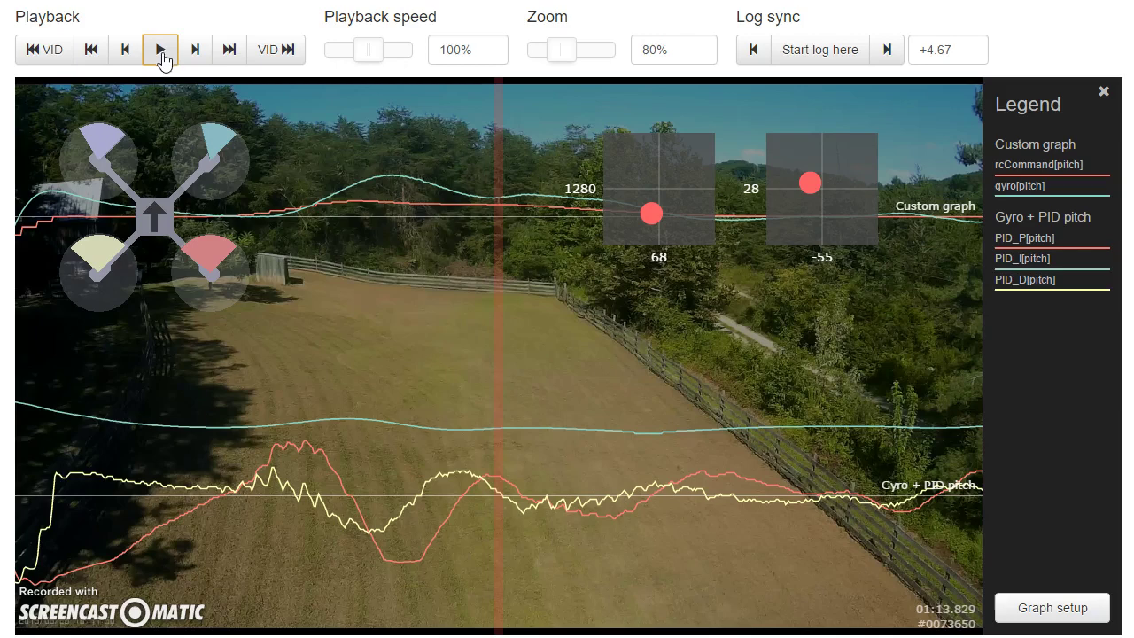
left_click_drag(316, 405, 714, 377)
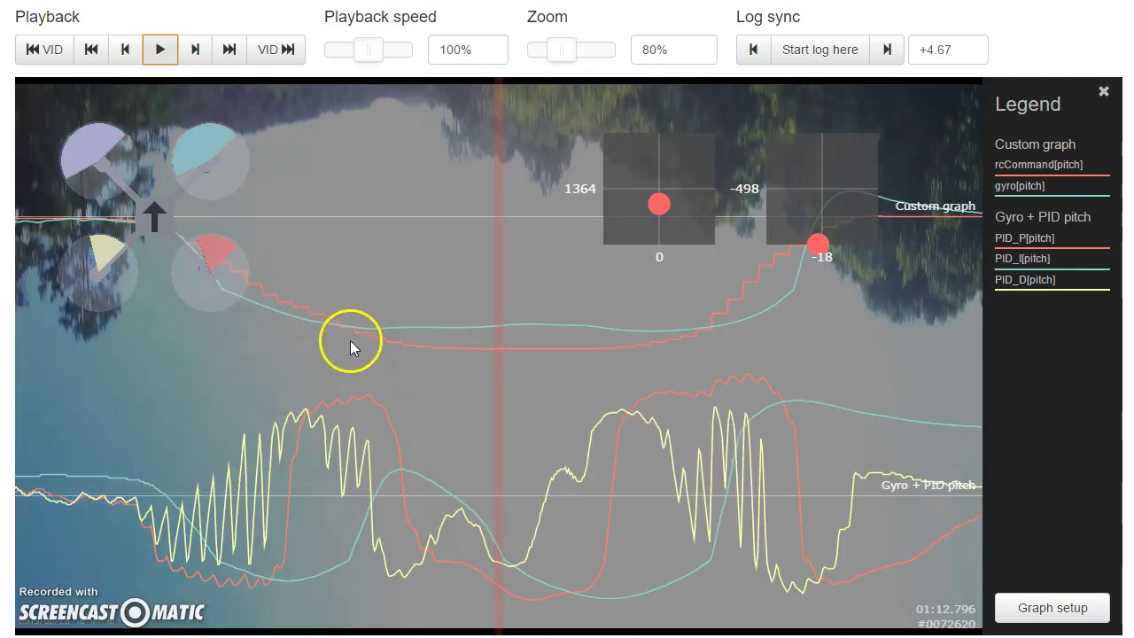
- Examine the pitch flip's command, gyro and PID traces by scrubbing between its middle and its exit
mouse_move(439, 405)
left_mouse_down()
mouse_move(431, 399)
mouse_move(448, 399)
left_mouse_up()
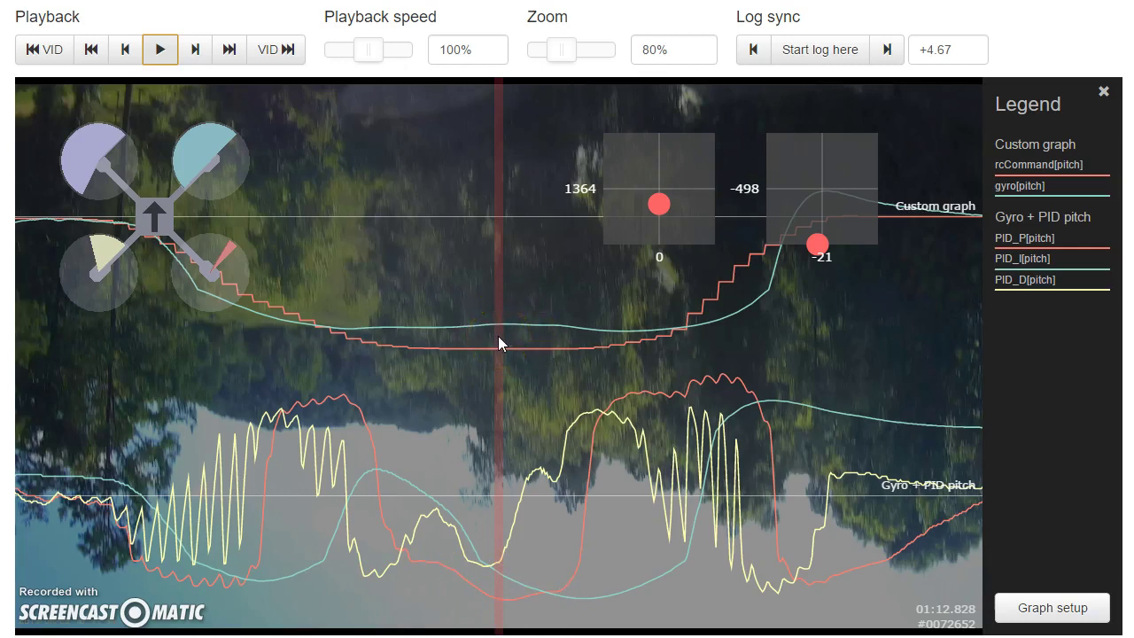
left_click_drag(498, 335, 312, 356)
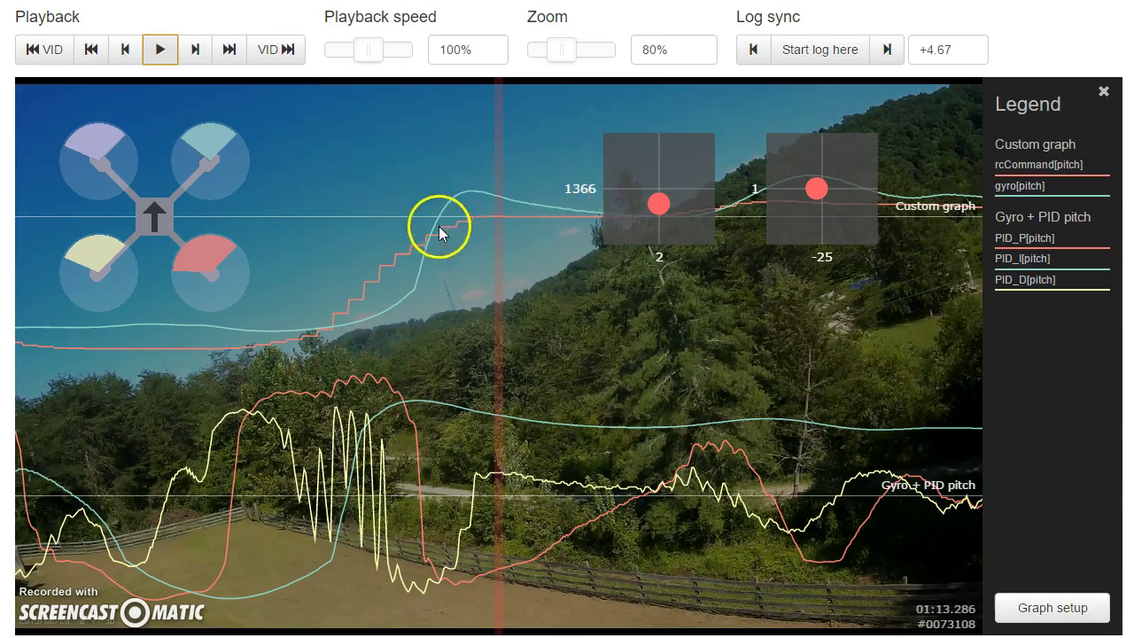
left_click_drag(379, 335, 587, 324)
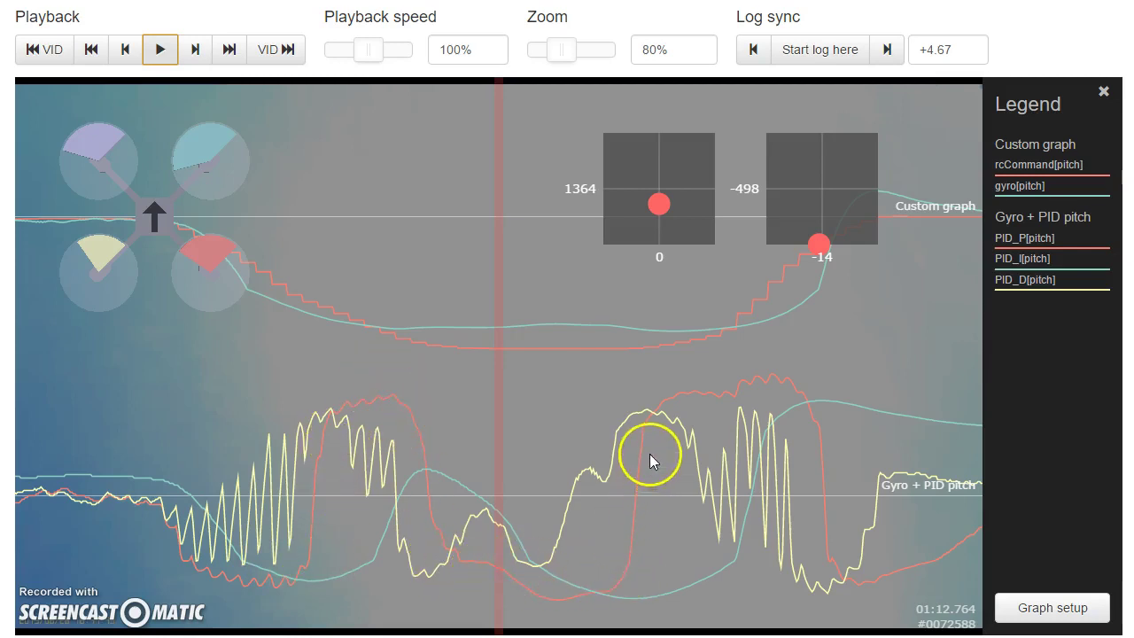
left_click_drag(836, 458, 670, 448)
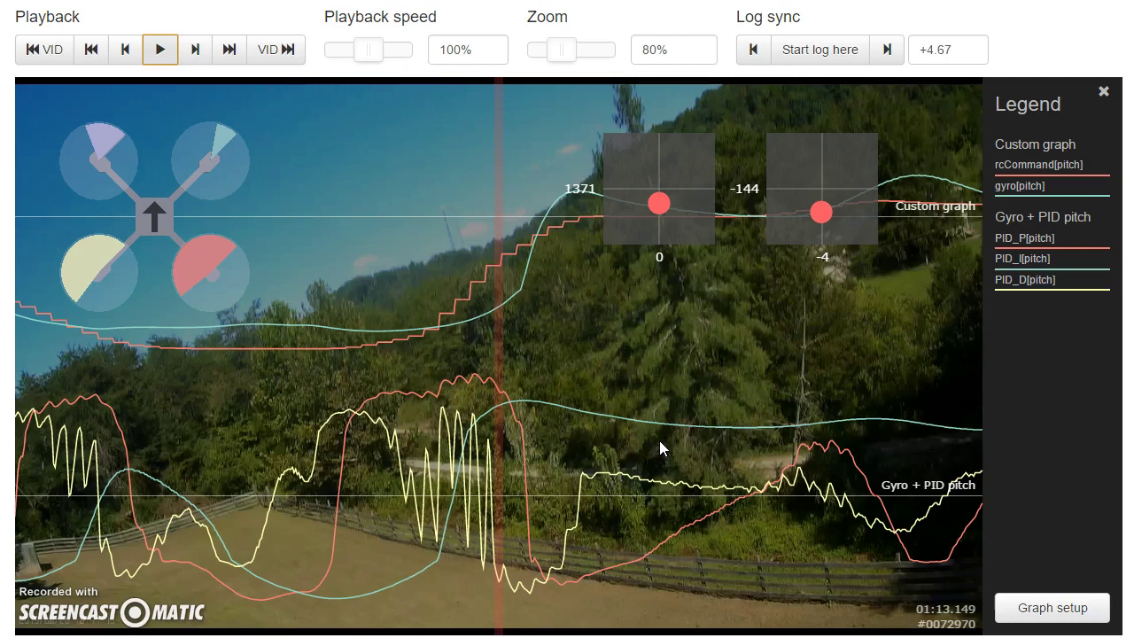
left_click_drag(608, 470, 596, 473)
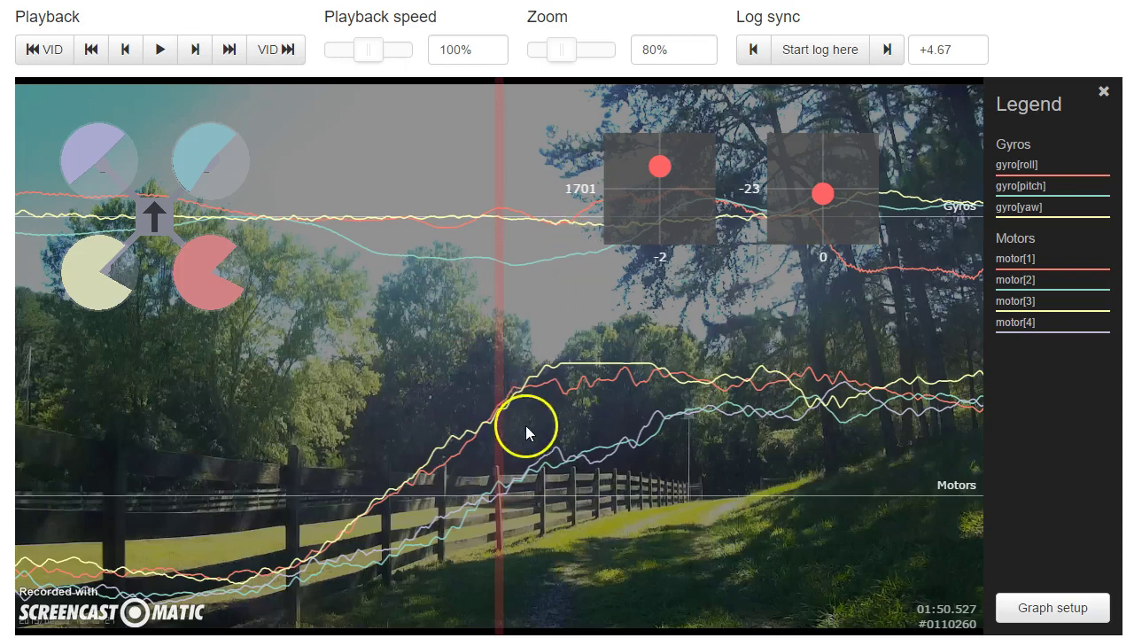
- Scrub the gyro and motor graphs back to about 01:50.2 and set the graph zoom to 10%
left_click_drag(525, 426, 766, 455)
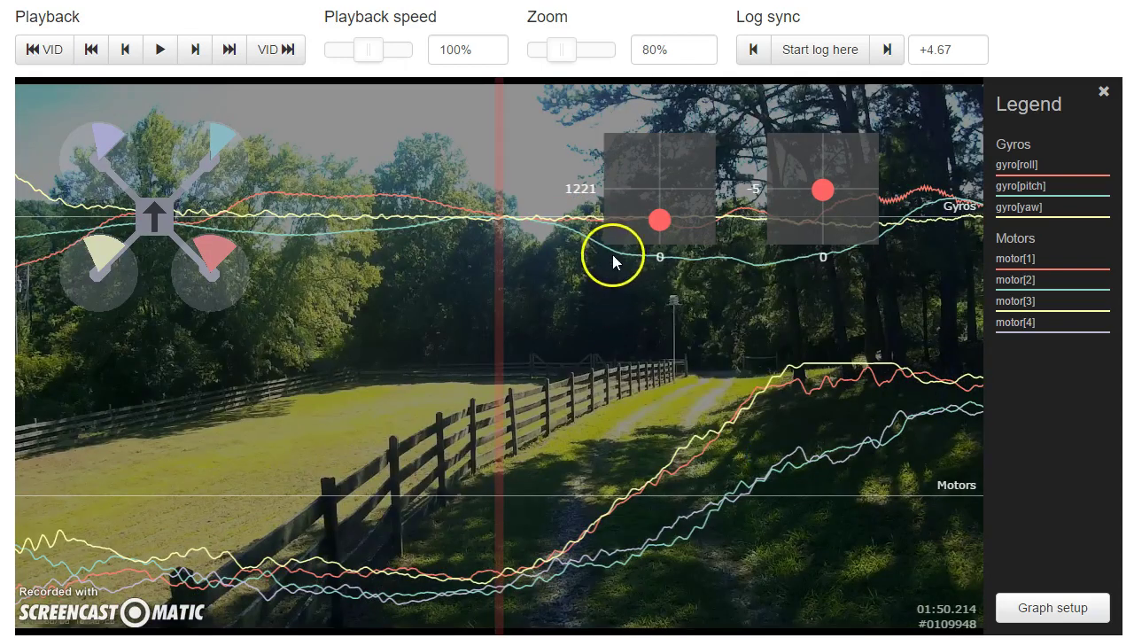
left_click(563, 50)
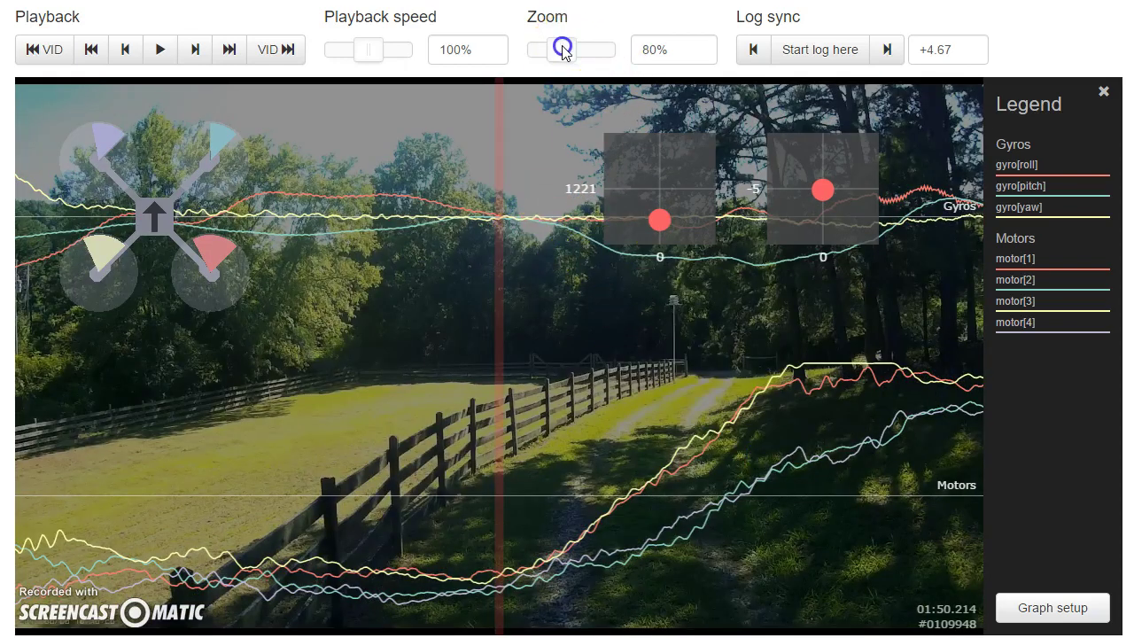
left_click_drag(564, 51, 500, 46)
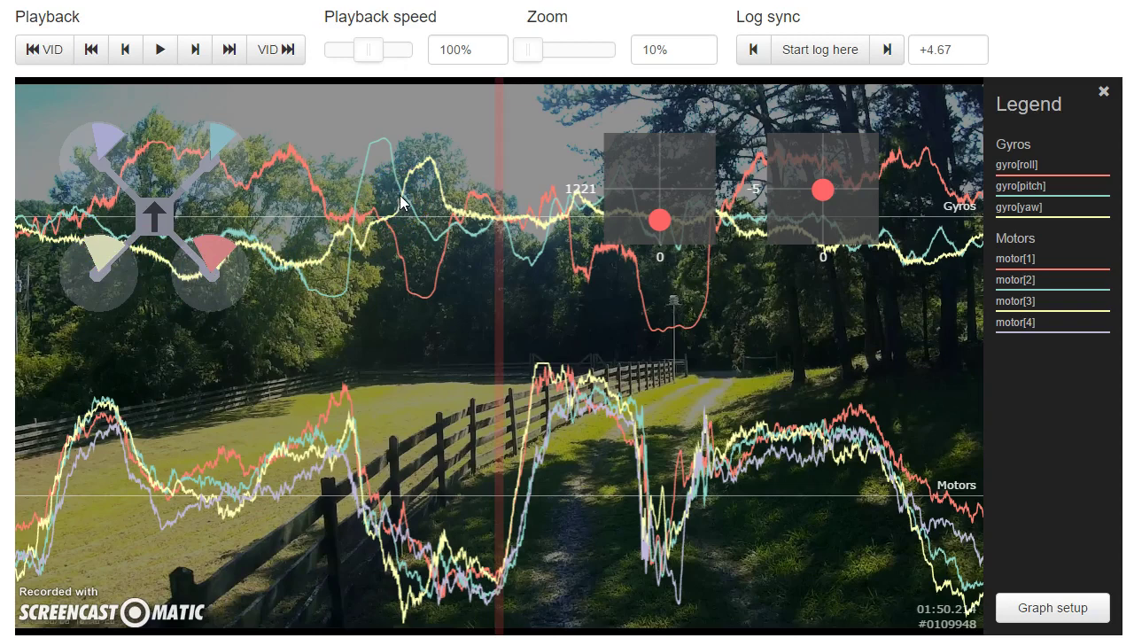
- Scrub the gyro and motor traces between about 01:48 and 01:50, then play the log onward from 01:49
left_click_drag(309, 303, 405, 322)
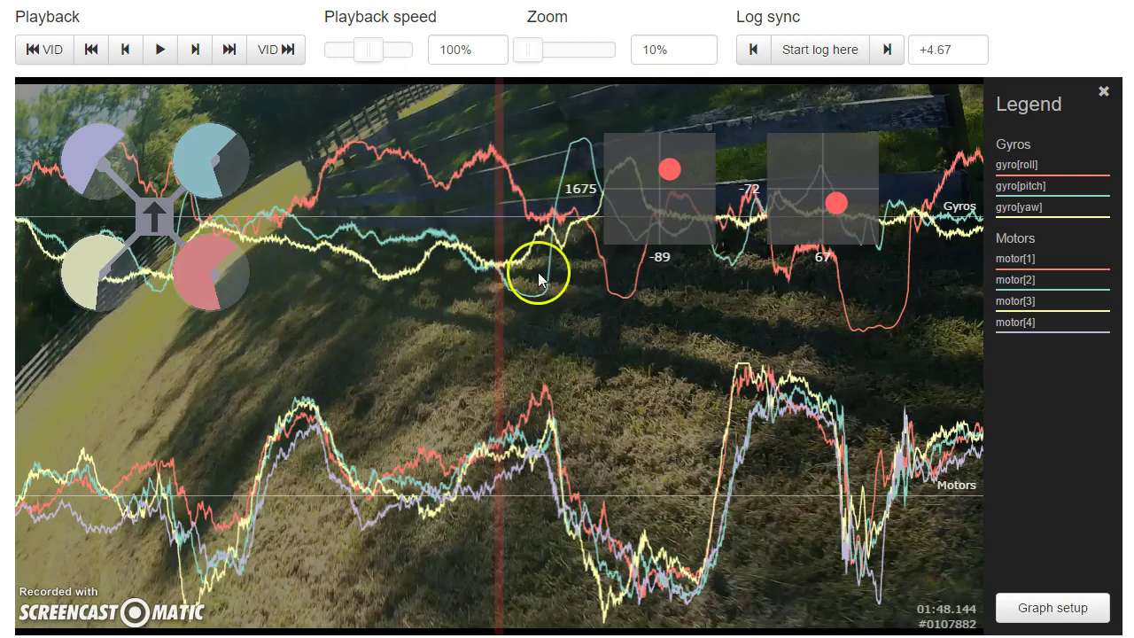
left_click_drag(571, 280, 312, 299)
left_click_drag(547, 304, 759, 306)
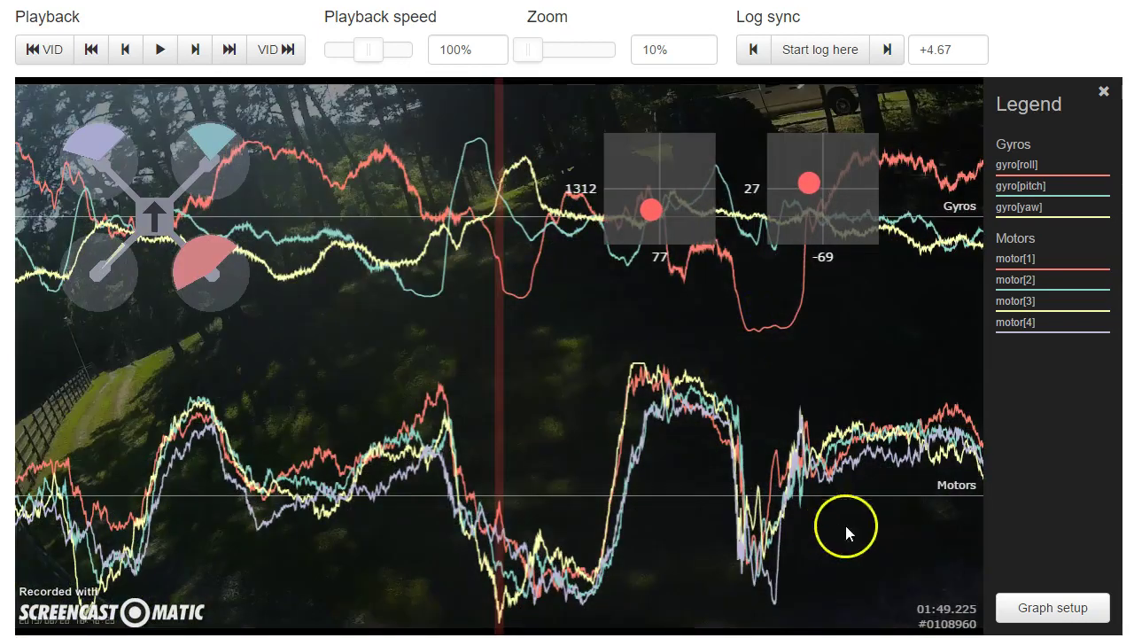
left_click(161, 59)
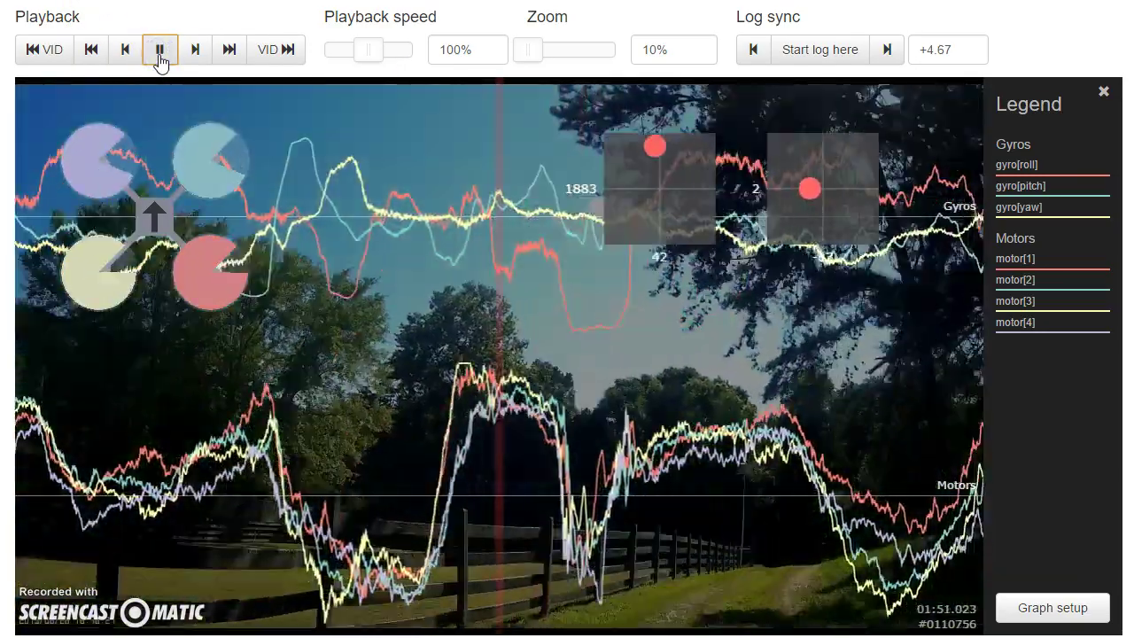
- Pause the log, scrub back to about 01:49.4, and set the graph zoom to 100%
left_click(160, 58)
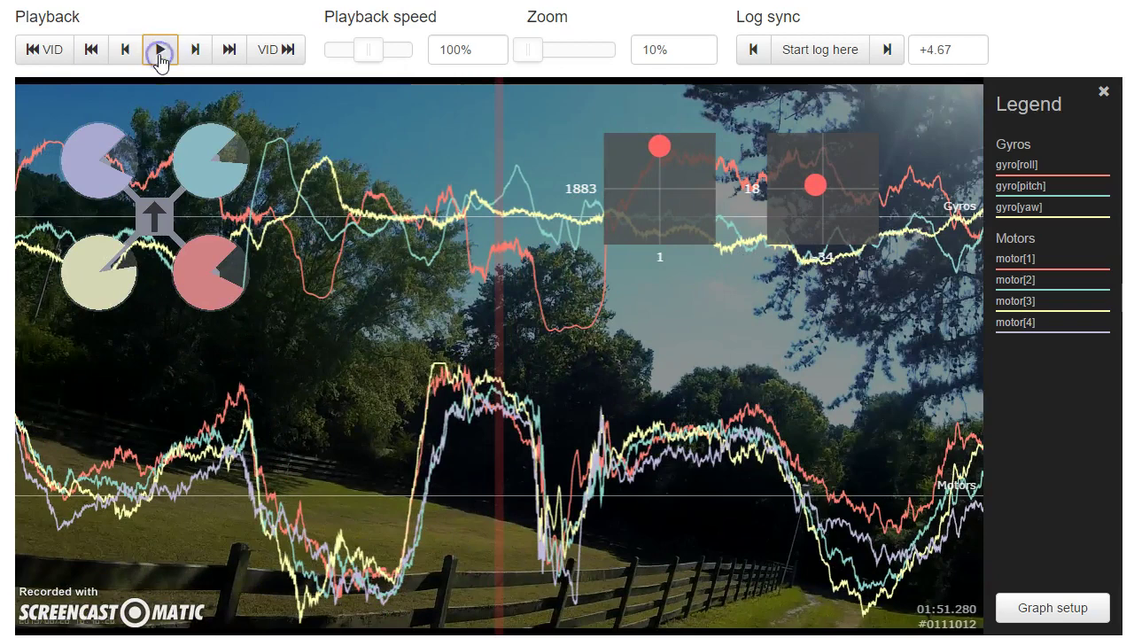
left_click_drag(306, 380, 400, 393)
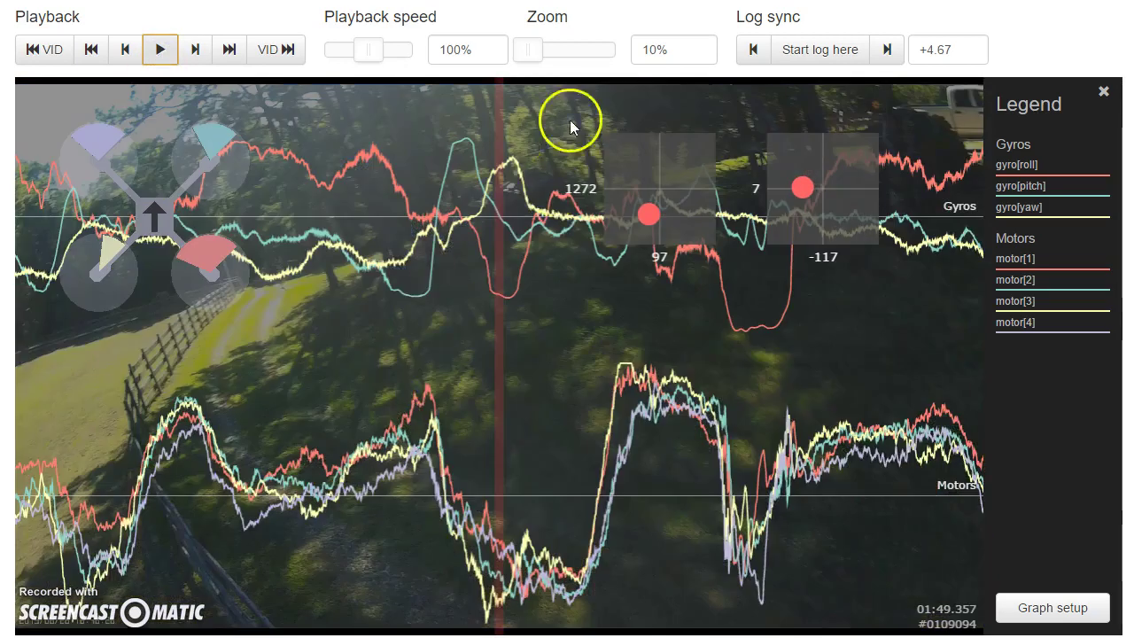
left_click_drag(534, 49, 570, 52)
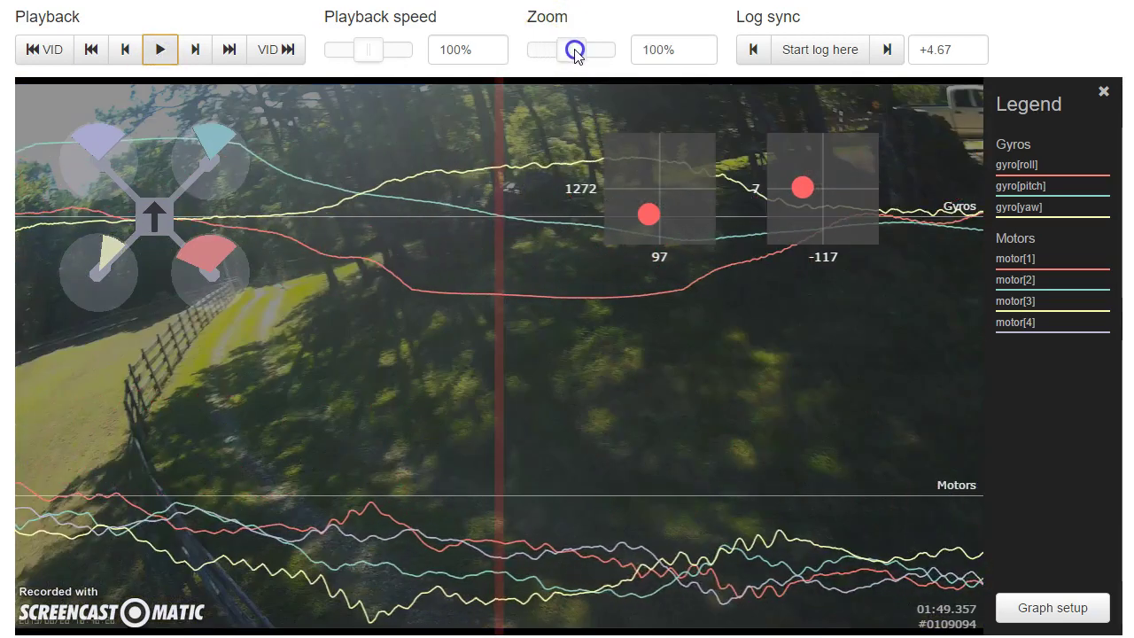
- Play the roll entry from about 01:49.4, rewind the gyro and motor traces, and replay up to about 01:51.6
left_click(170, 62)
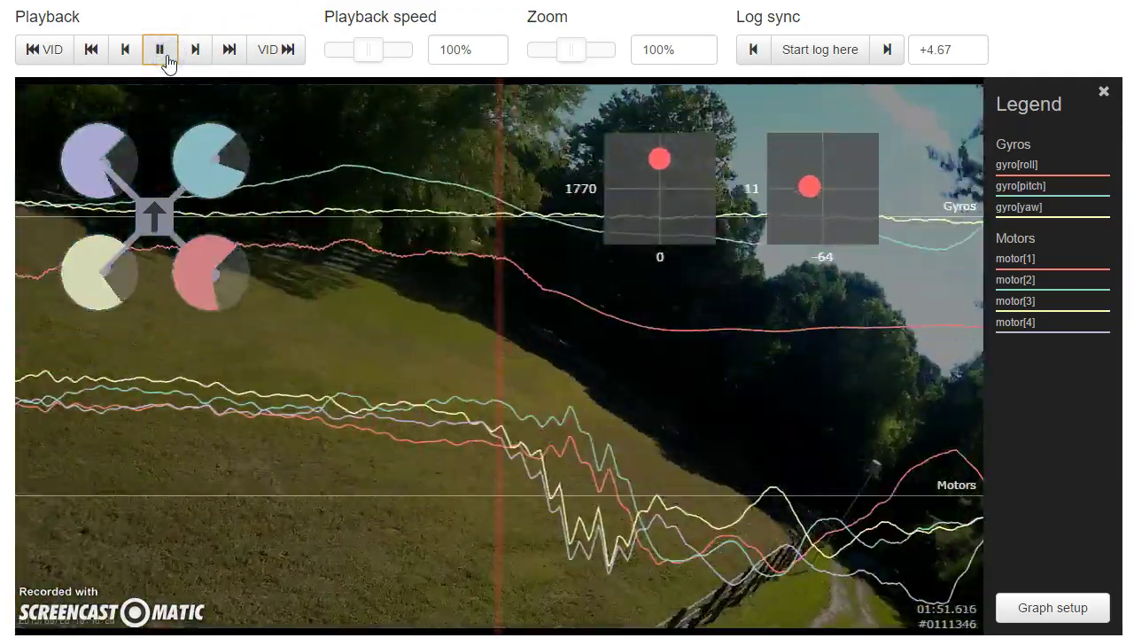
left_click(165, 51)
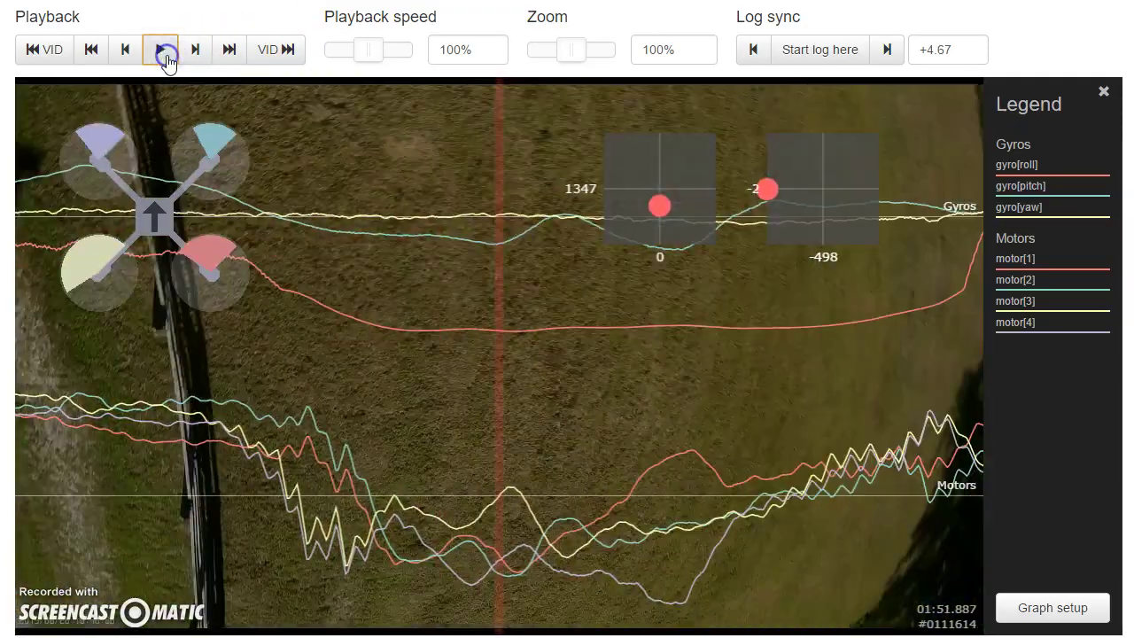
left_click_drag(222, 392, 927, 440)
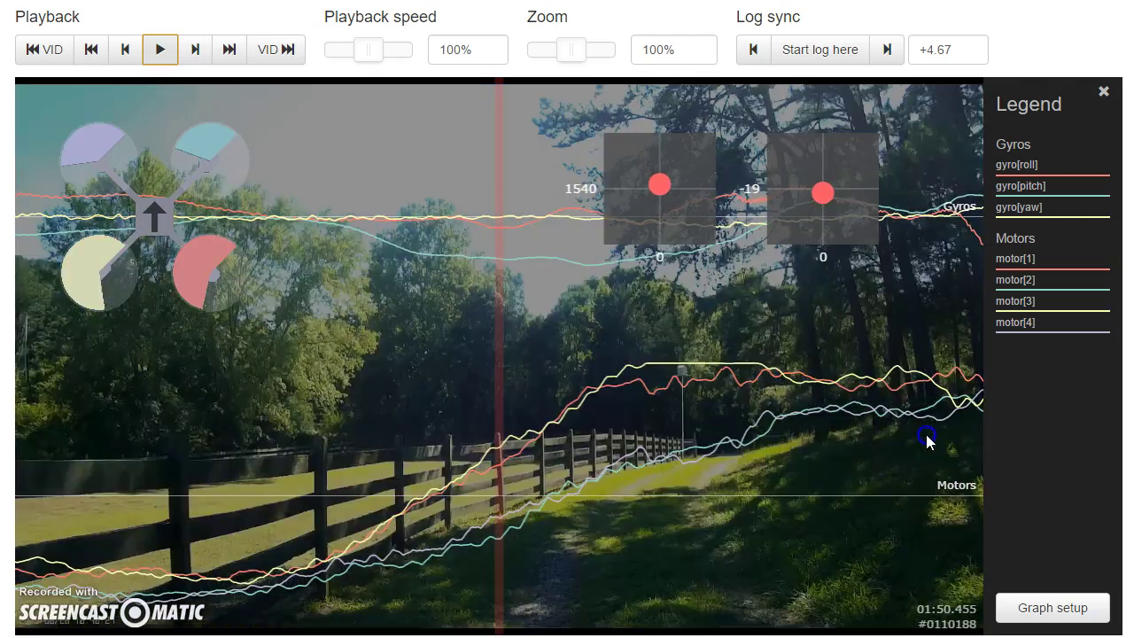
left_click_drag(283, 391, 521, 401)
left_click(162, 49)
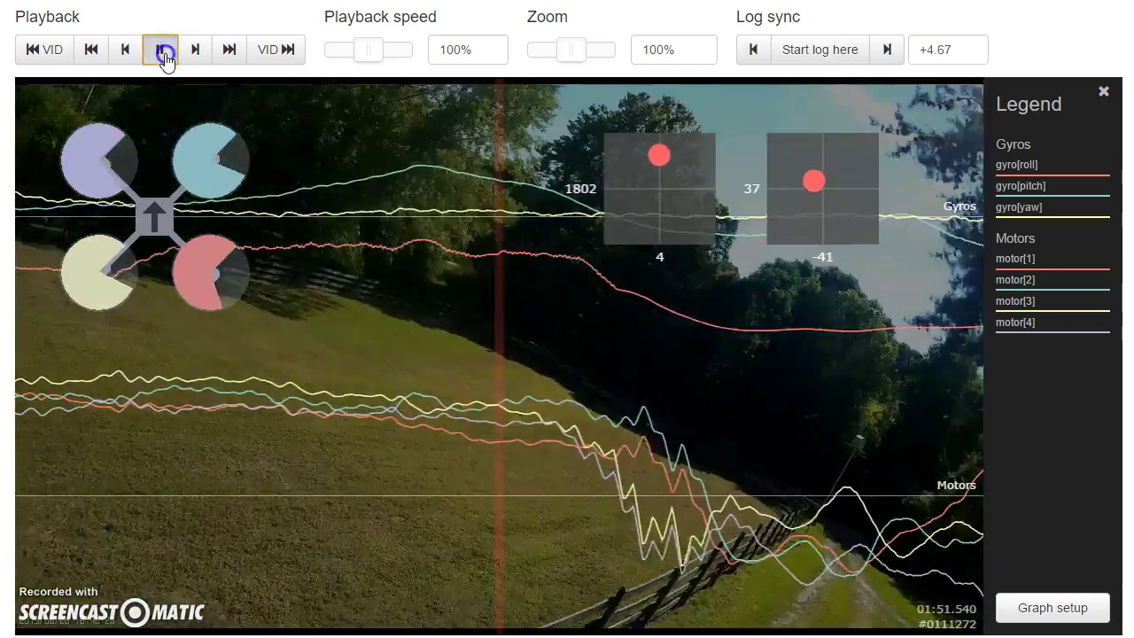
left_click(163, 53)
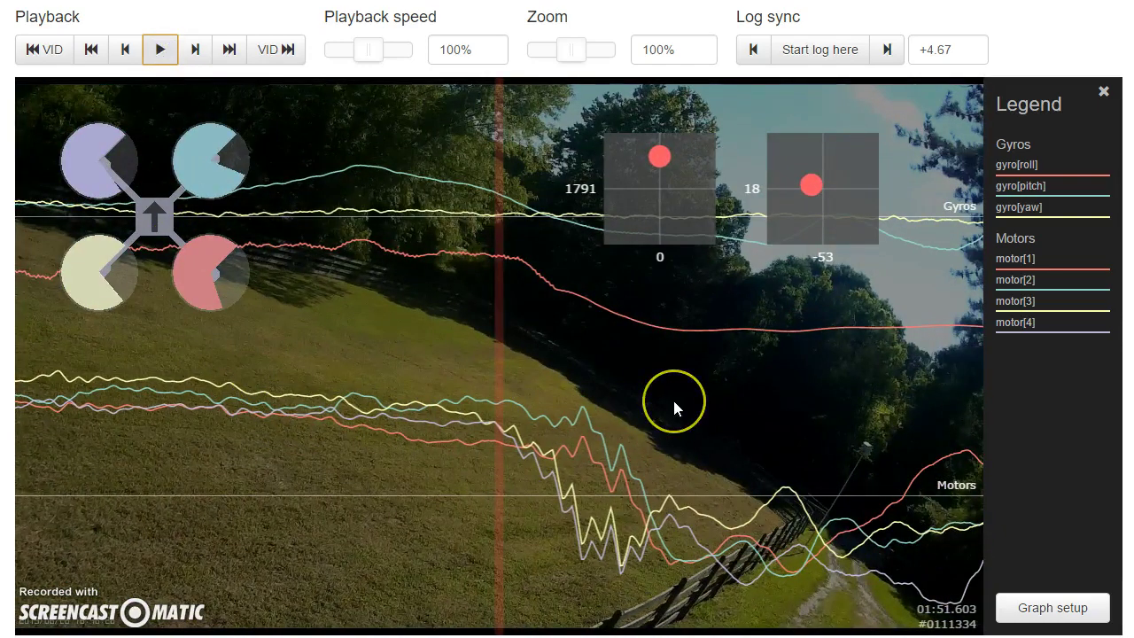
- Scrub the gyro and motor traces back from the roll entry, stopping at about 01:49.75
left_click_drag(630, 402, 771, 420)
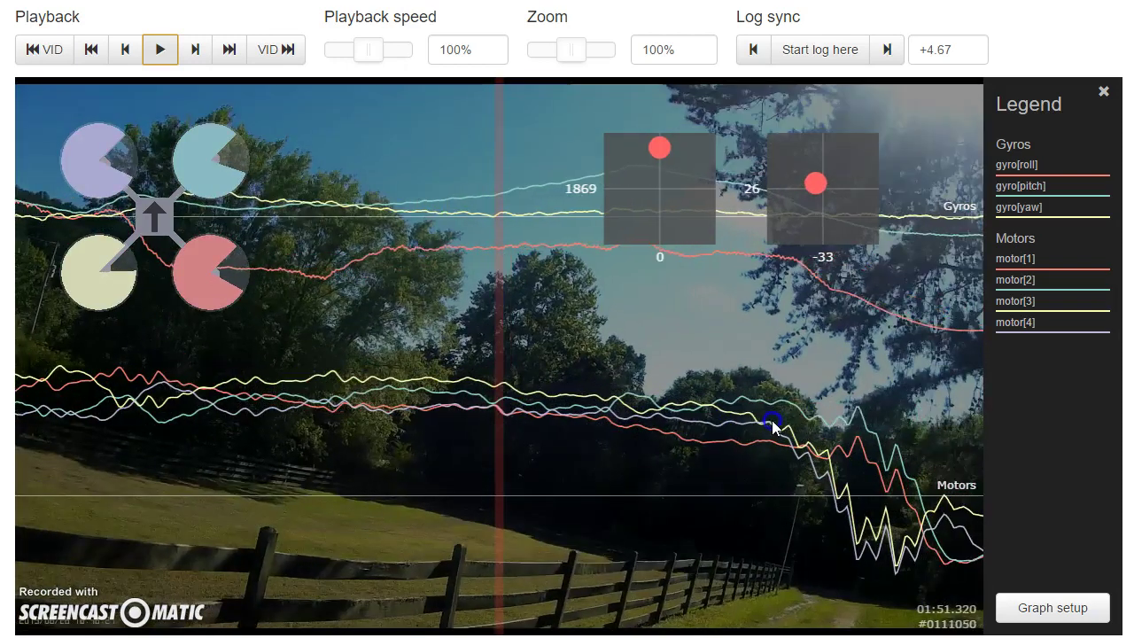
left_click_drag(656, 317, 626, 325)
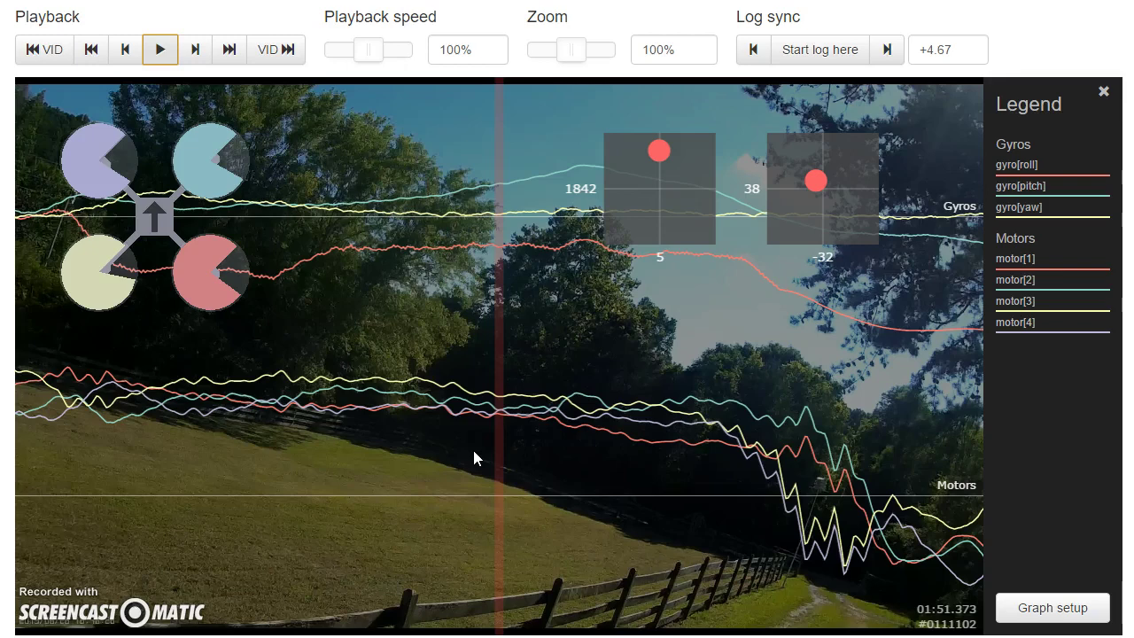
left_click_drag(547, 488, 1133, 430)
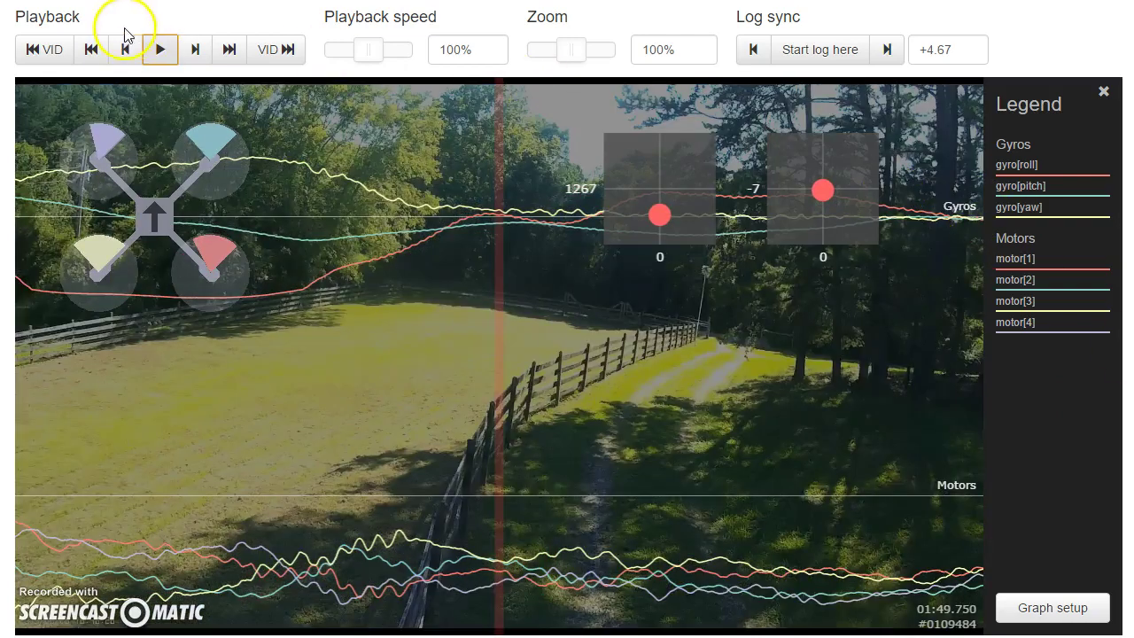
- Replay the log from about 01:49.75 into the roll and pause it at about 01:51.8
left_click(162, 55)
left_click(162, 56)
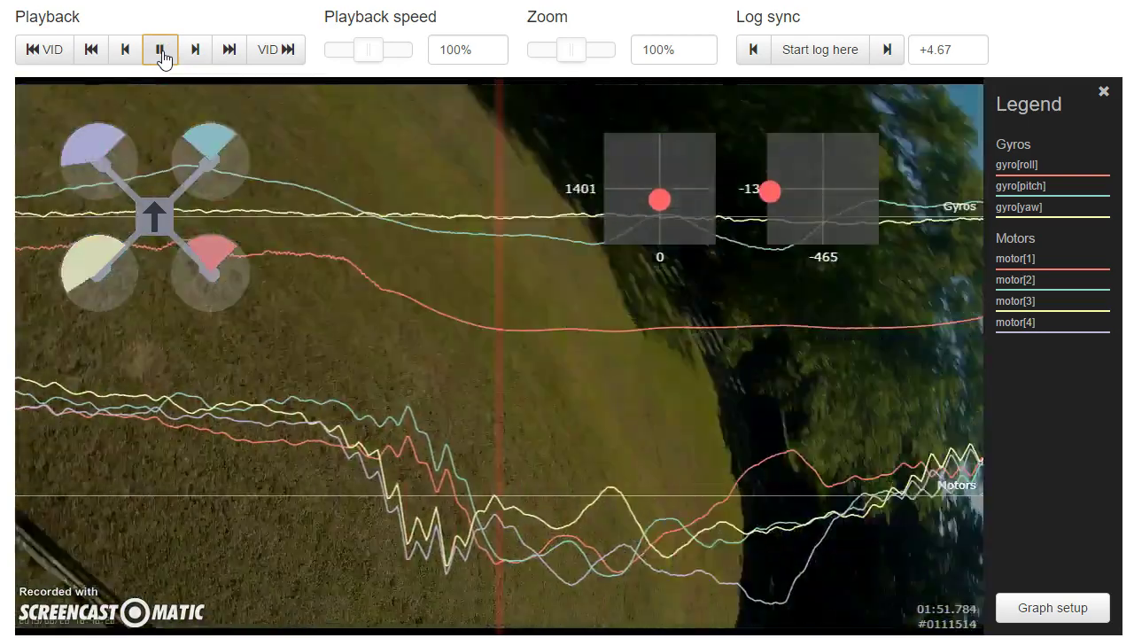
left_click(162, 55)
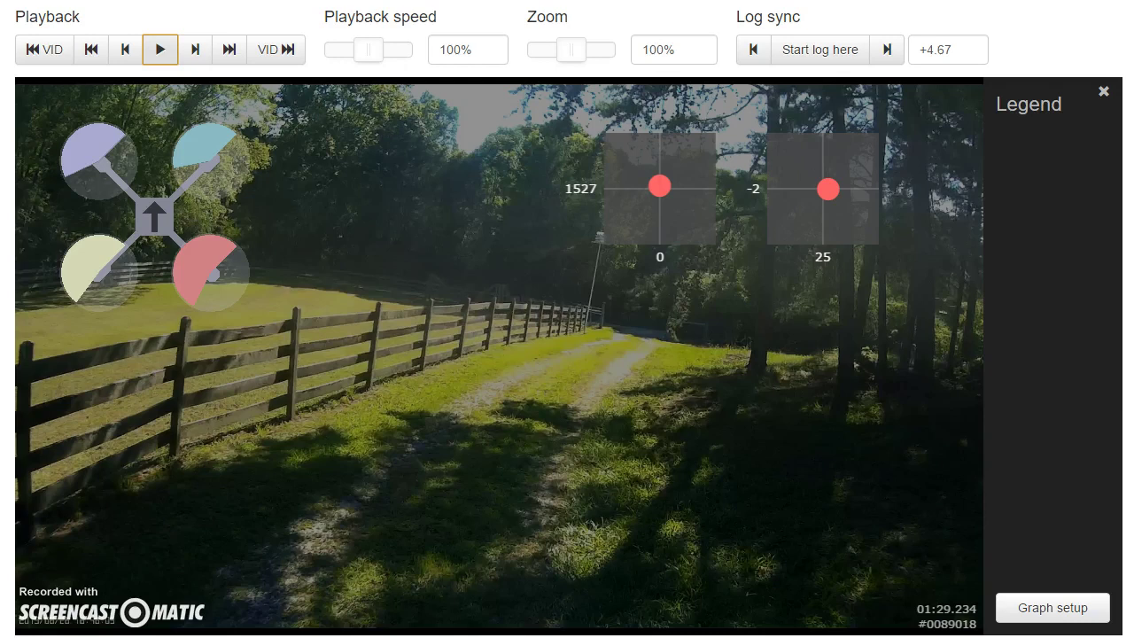
- Play the flight video without graphs from about 01:29 and pause it at about 01:32.8
left_click(166, 50)
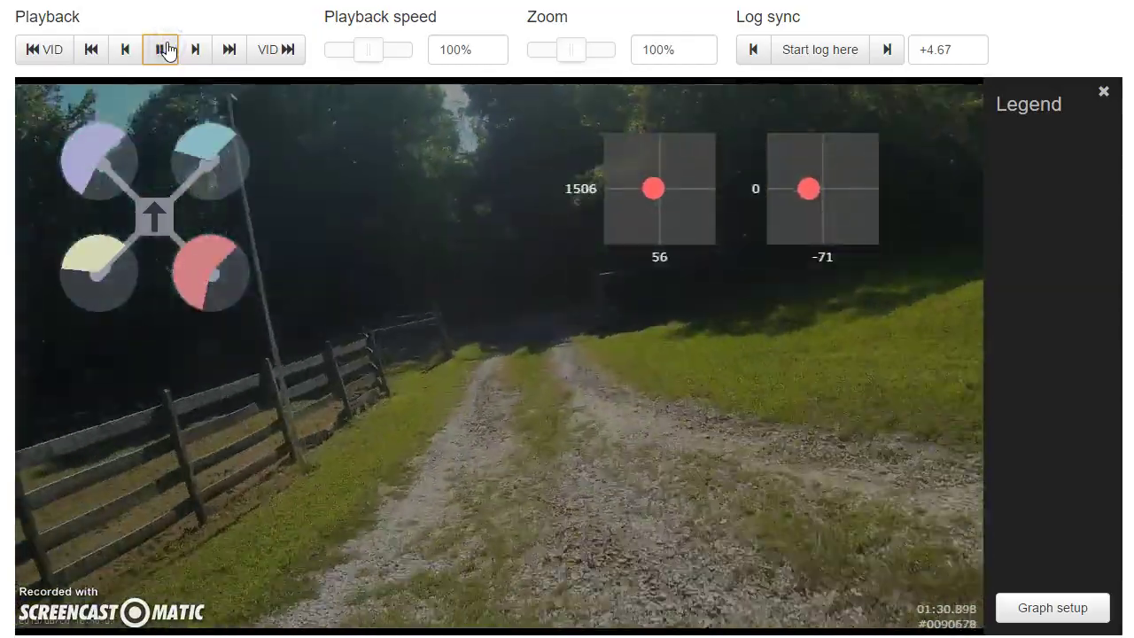
left_click(166, 49)
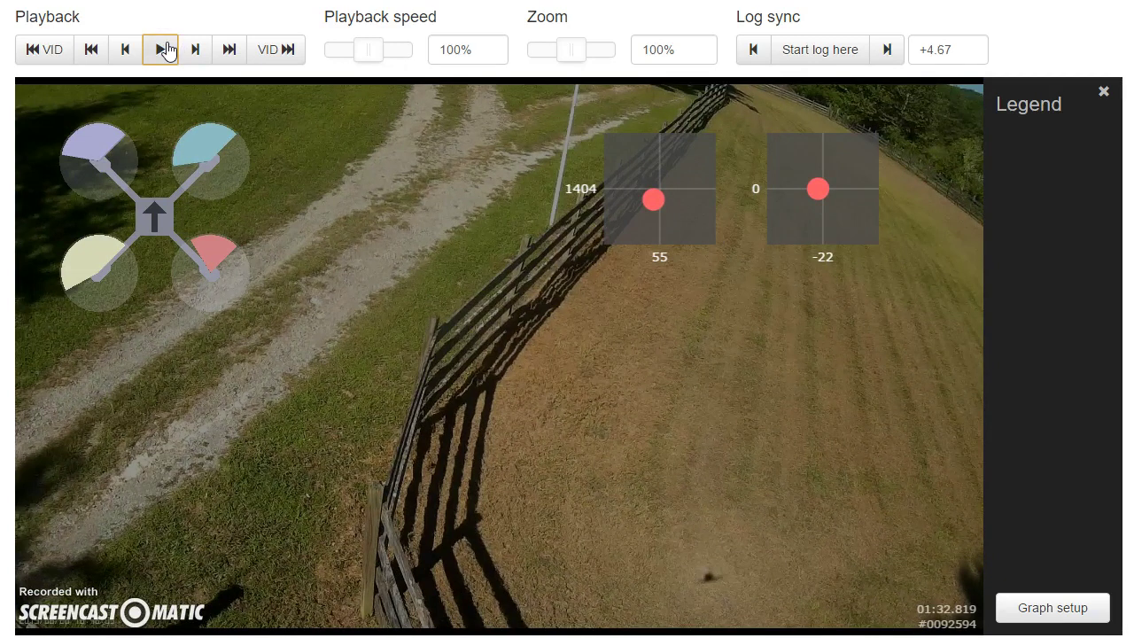
- Add the Gyro + PID roll and Gyro + PID pitch graphs and save the graph setup
left_click(1084, 604)
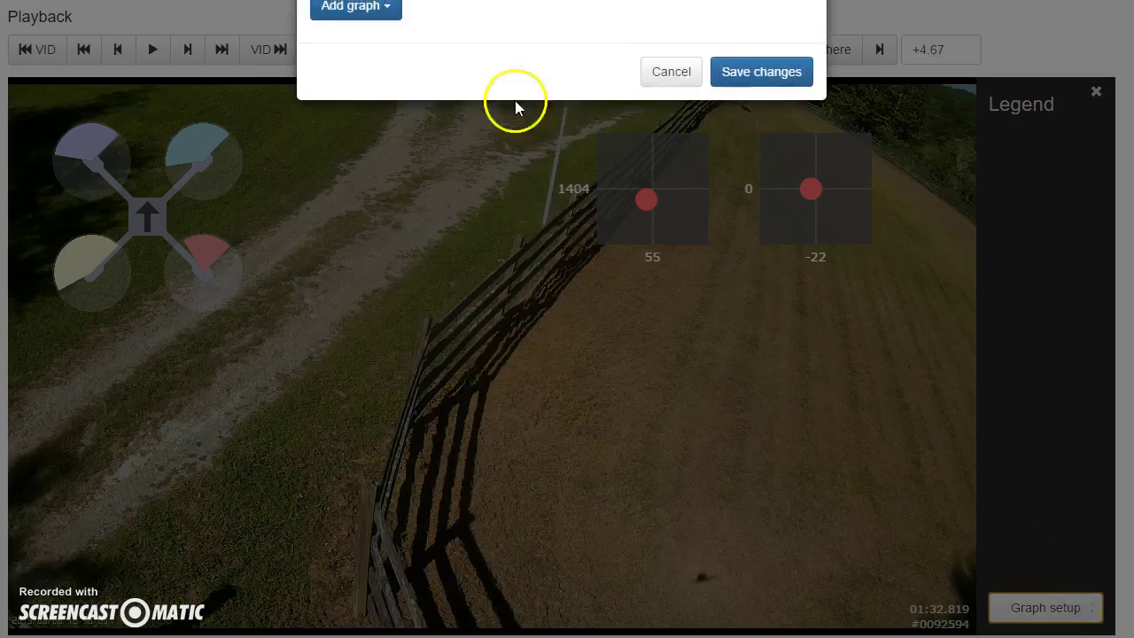
left_click(379, 16)
left_click(375, 147)
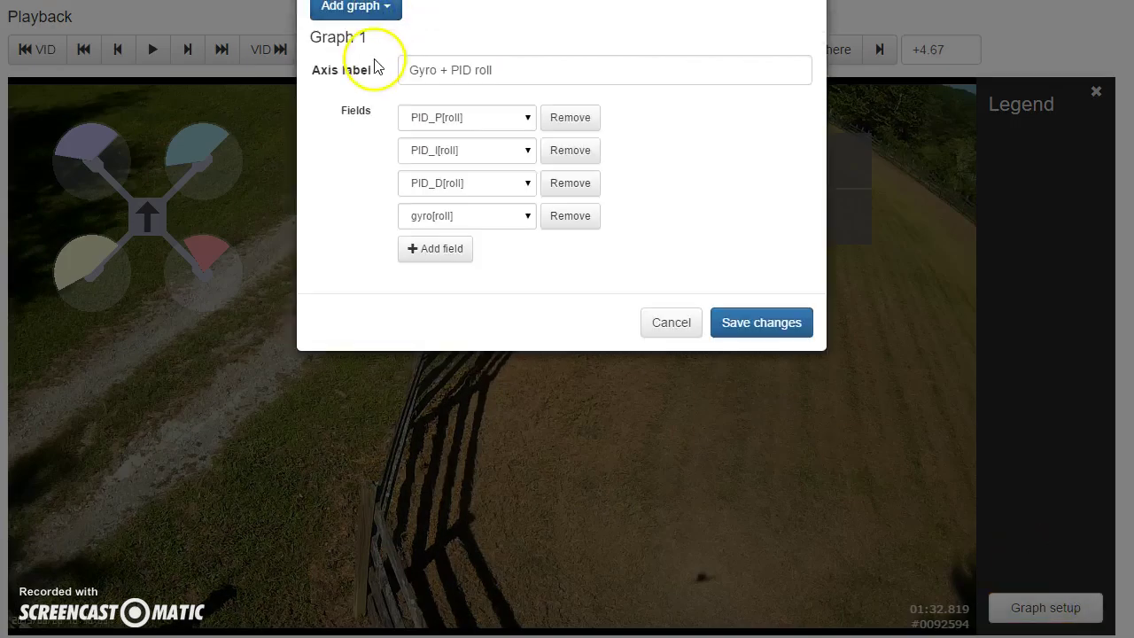
left_click(374, 11)
left_click(368, 171)
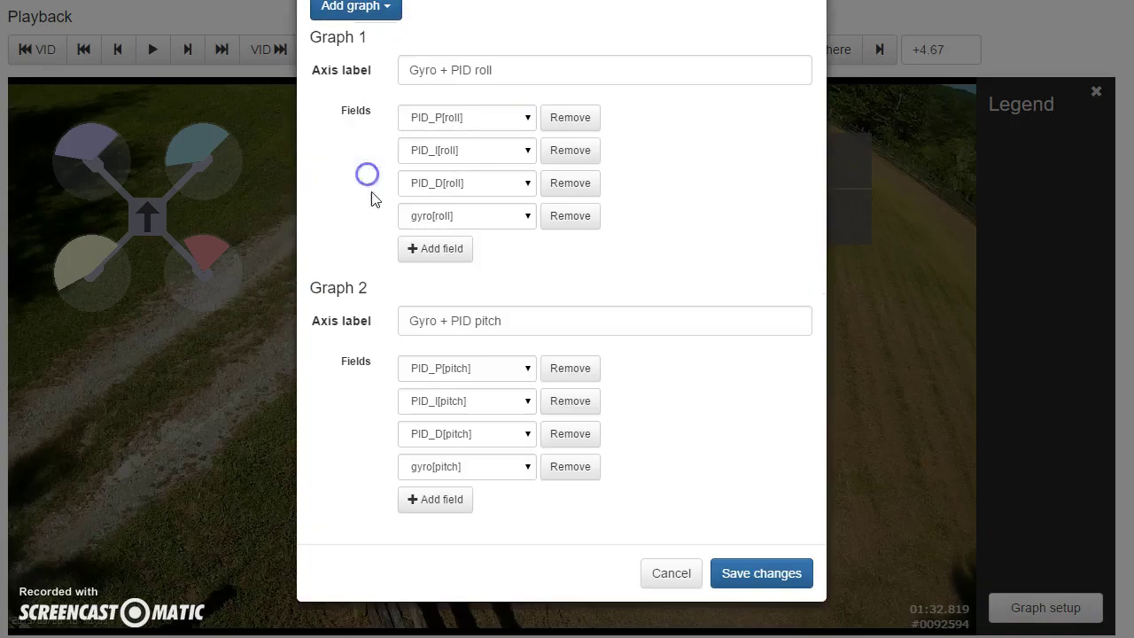
left_click(724, 574)
scroll(663, 561, "up", 5)
- Scrub the roll and pitch PID traces back to about 01:28.7 and play them up to about 01:30.4
left_click_drag(245, 340, 533, 423)
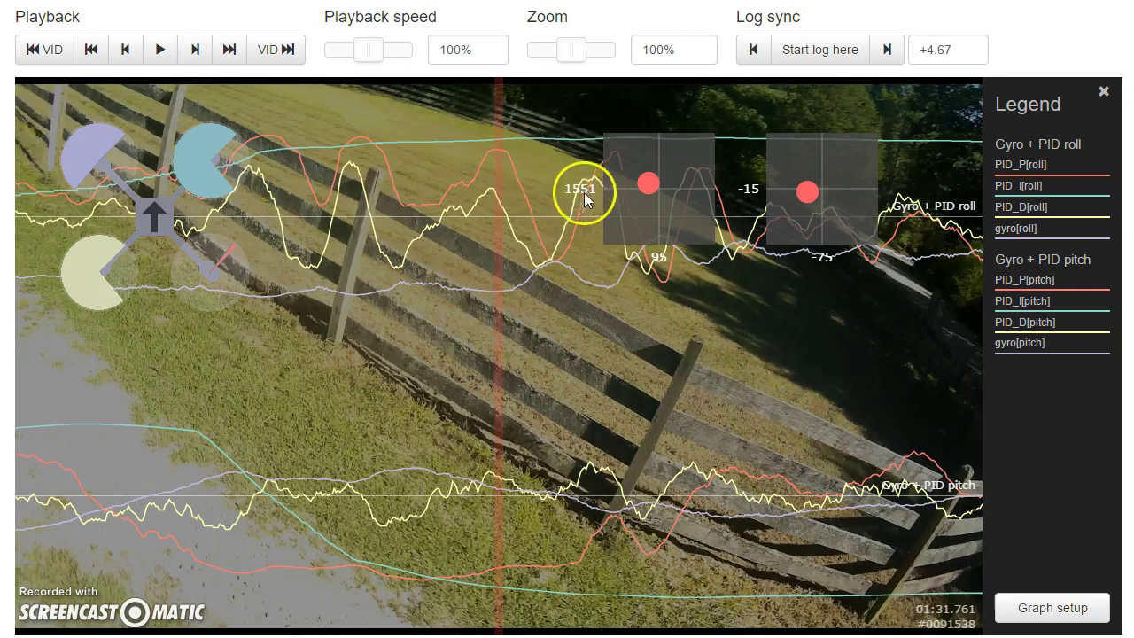
left_click_drag(409, 387, 362, 531)
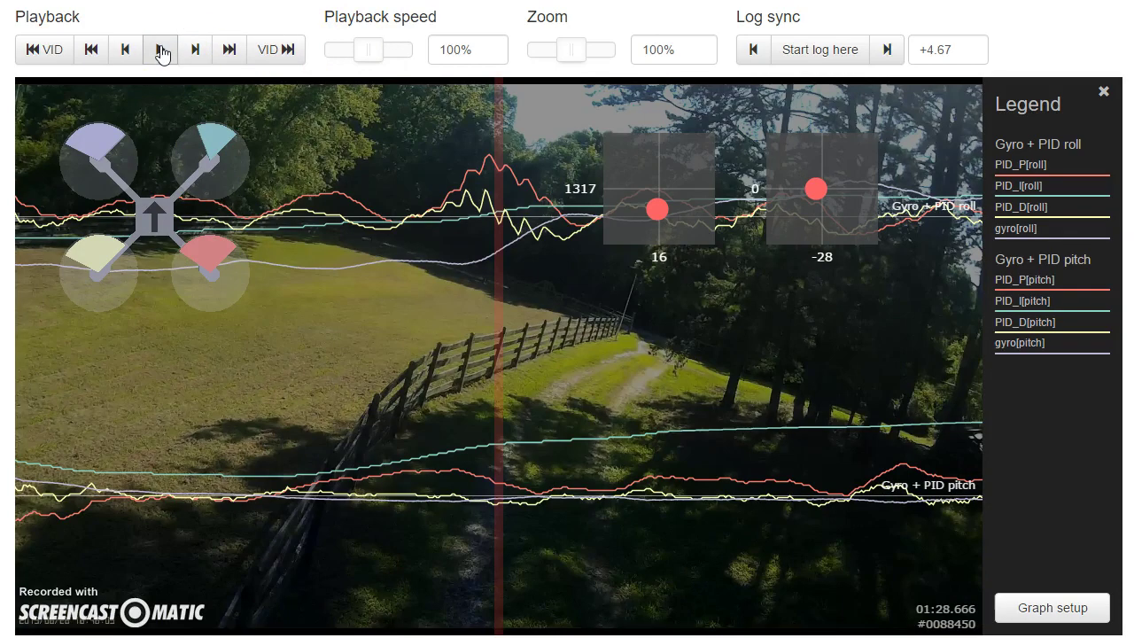
left_click(161, 52)
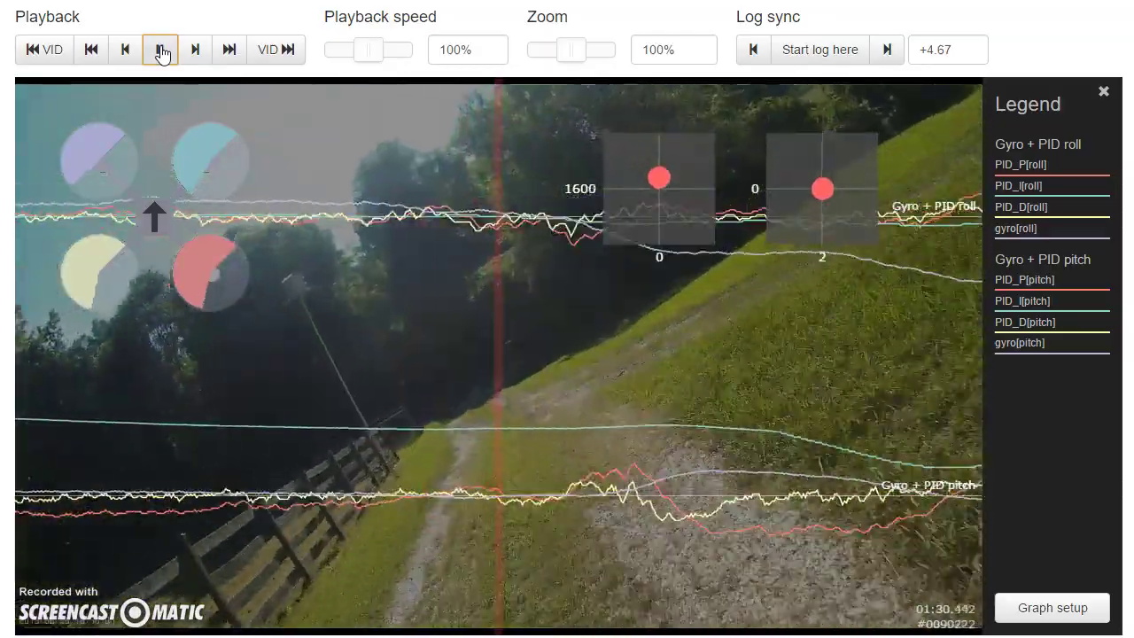
left_click(161, 51)
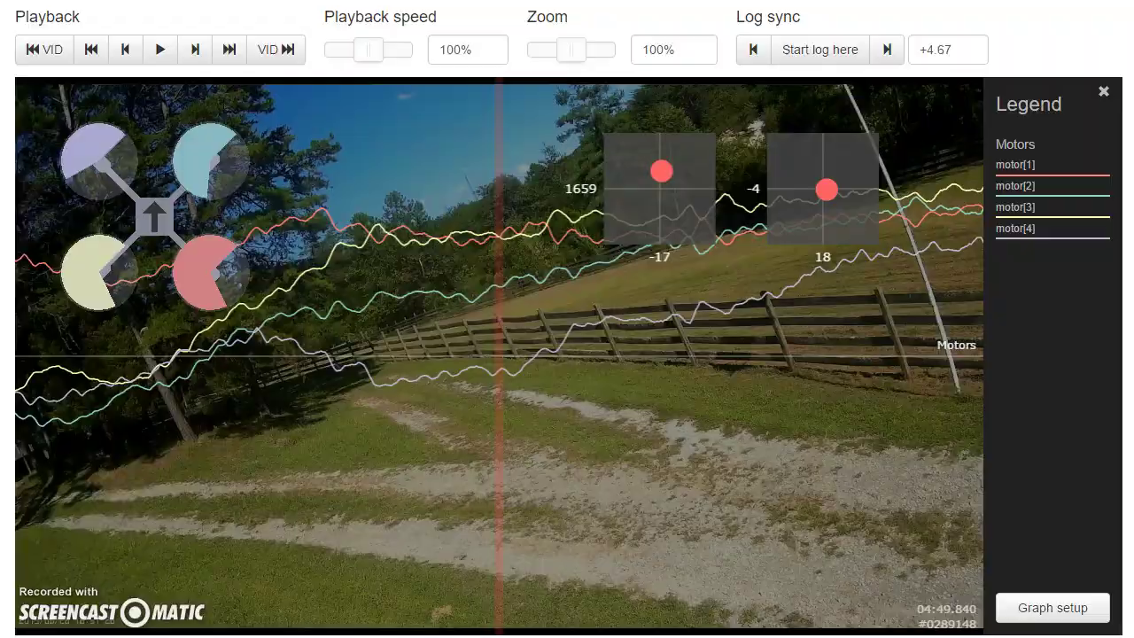
- Play the motor traces from about 04:49.8 to 04:53, scrub back to about 04:51.4, and replay to about 04:53.6
left_click(160, 49)
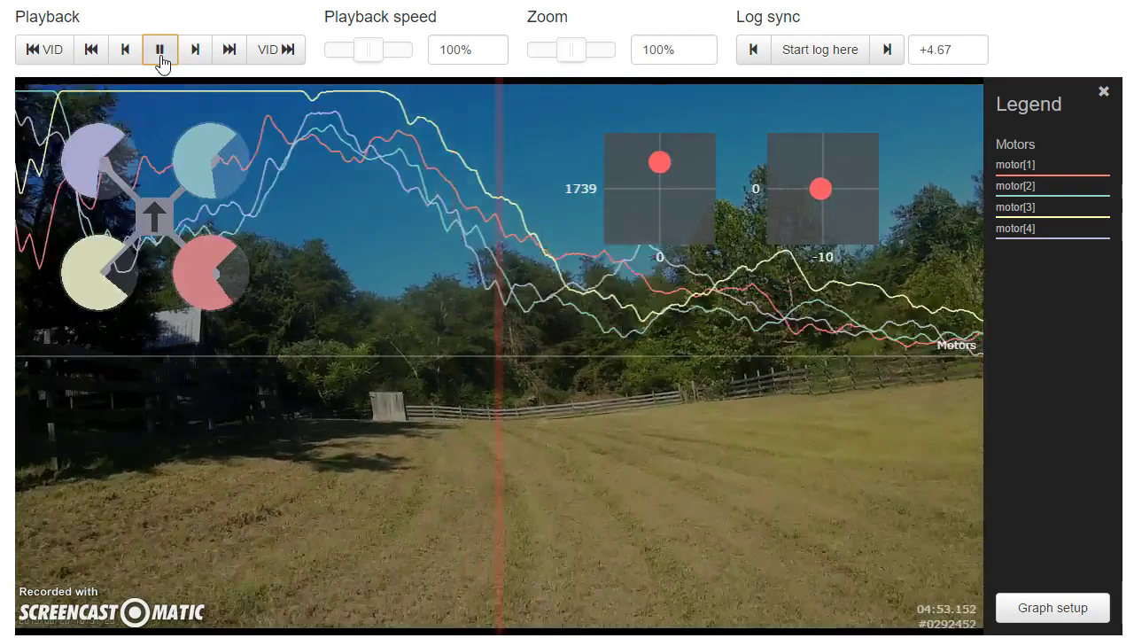
left_click(160, 57)
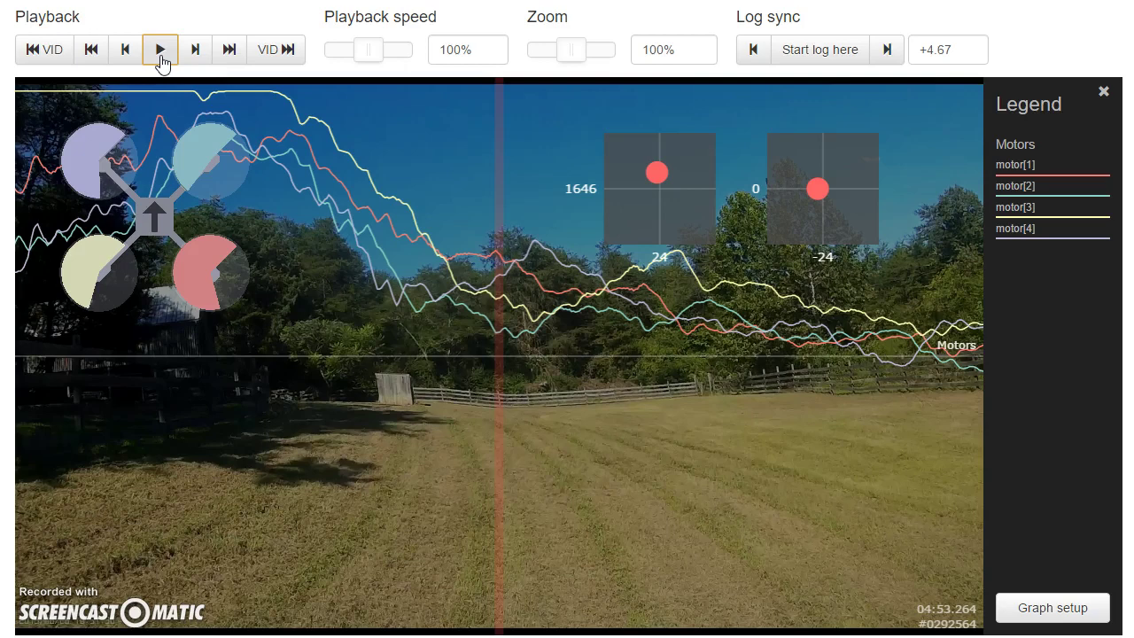
left_click_drag(139, 451, 683, 260)
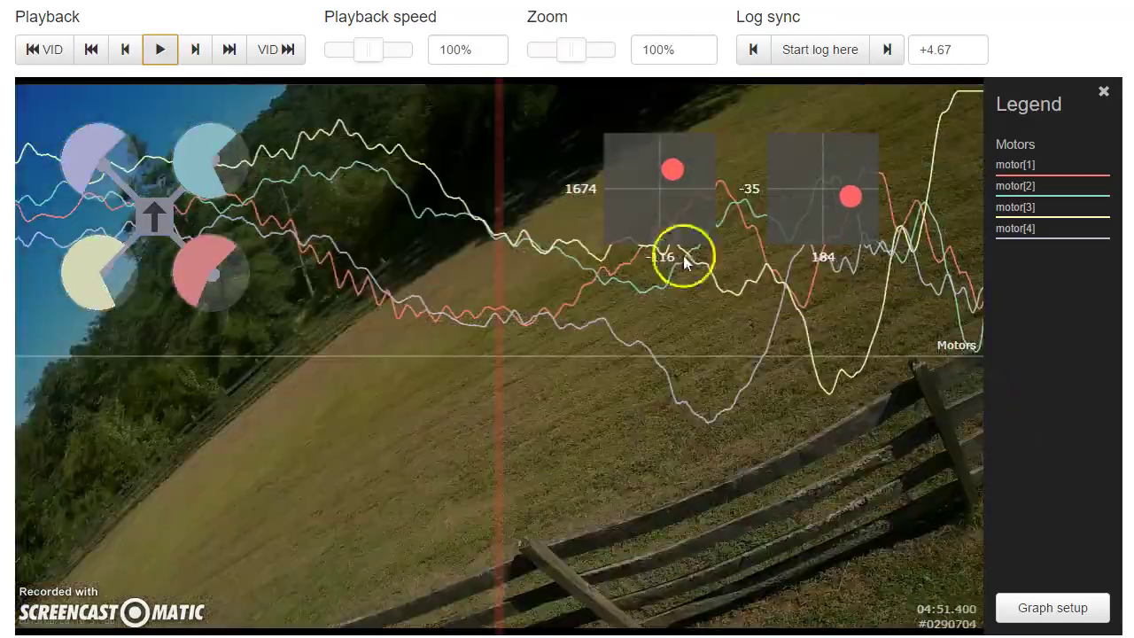
left_click(162, 50)
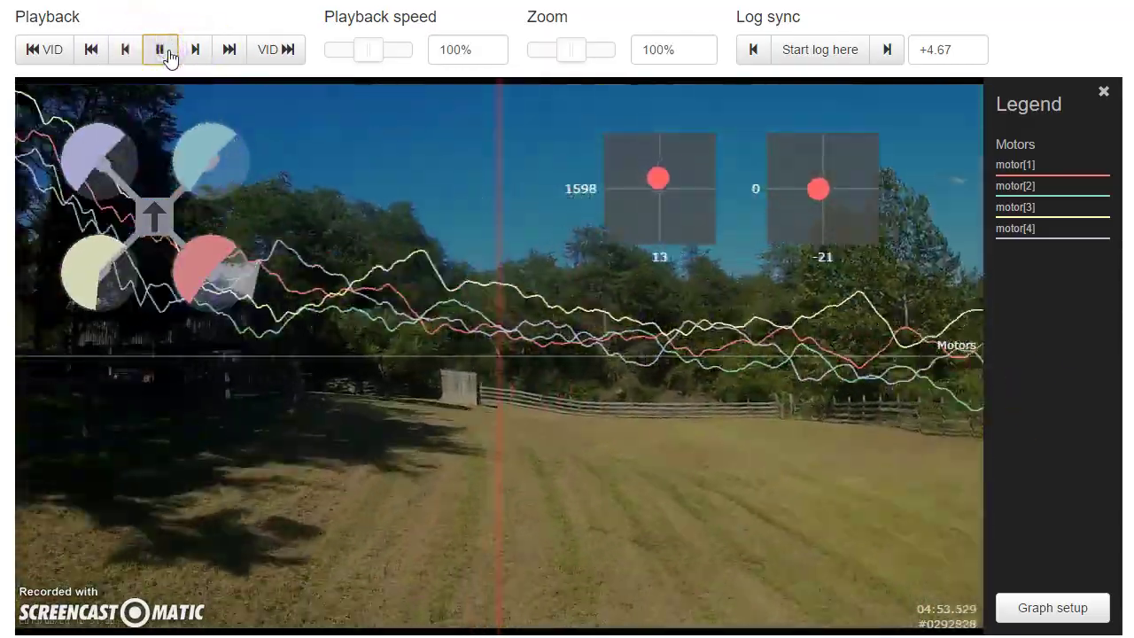
left_click(162, 50)
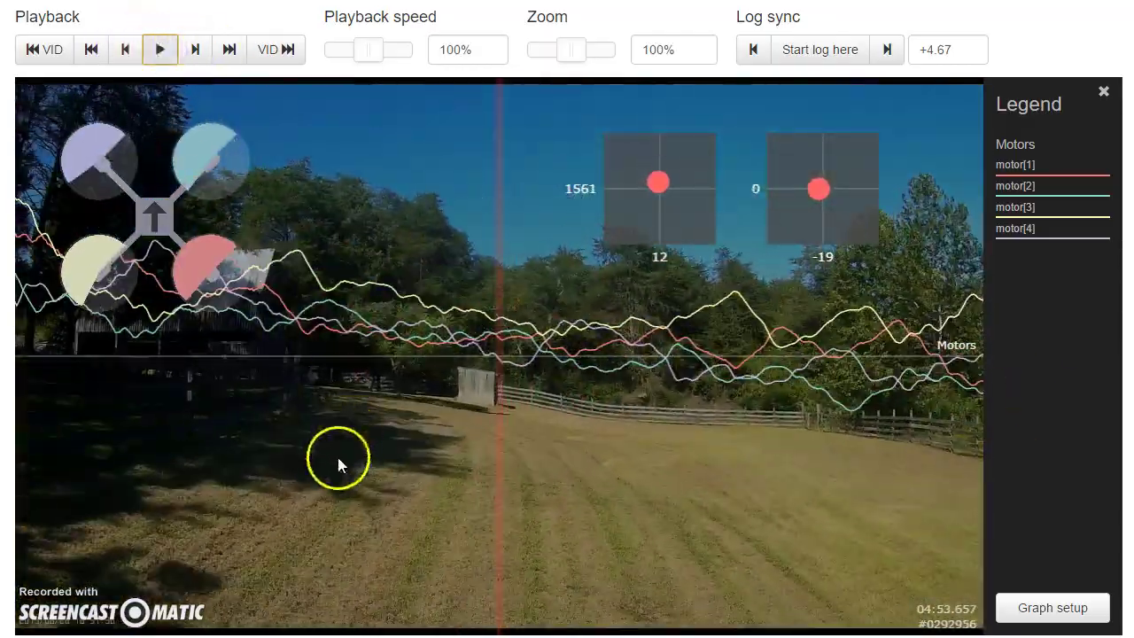
- Examine the four motor traces under high throttle by scrubbing between about 04:52.3 and 04:52.9
left_click_drag(291, 486, 854, 493)
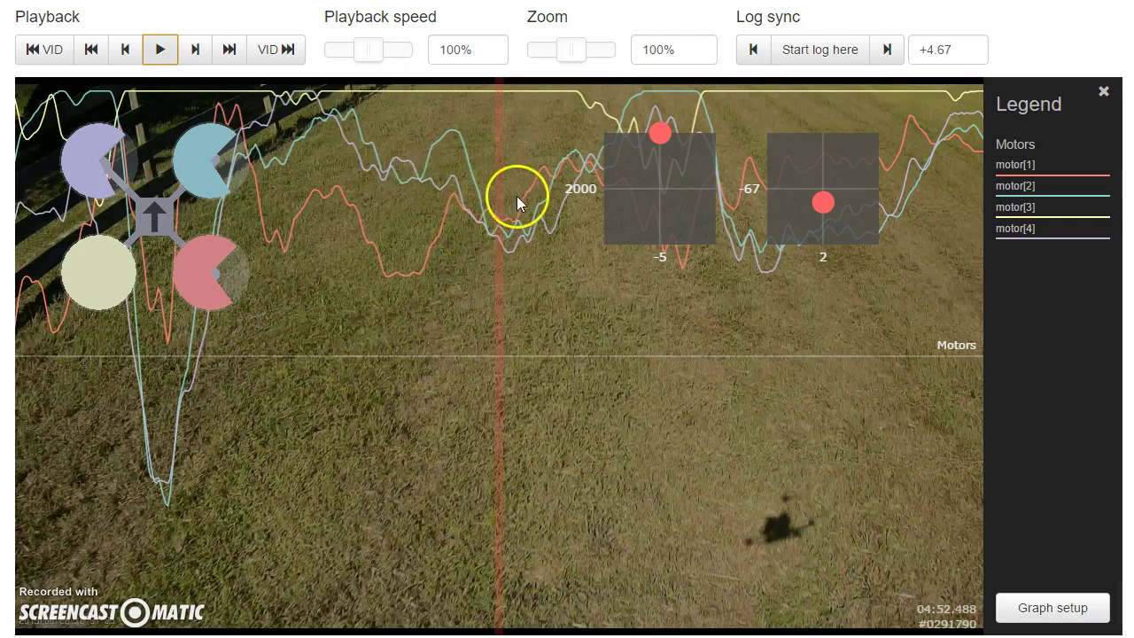
left_click_drag(516, 230, 460, 240)
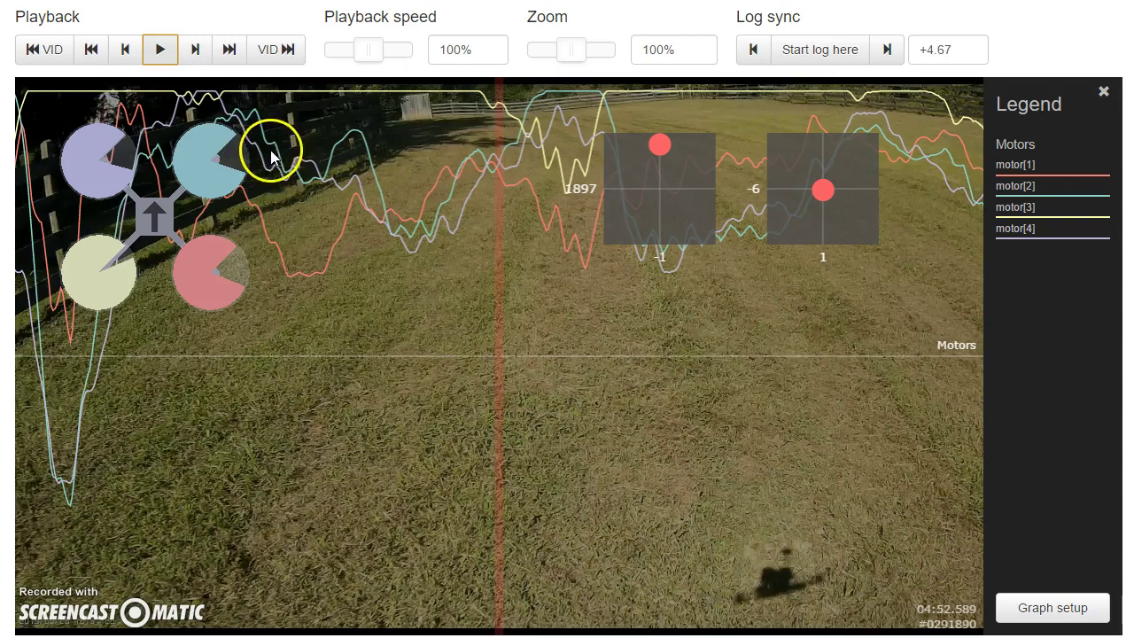
left_click_drag(45, 101, 213, 144)
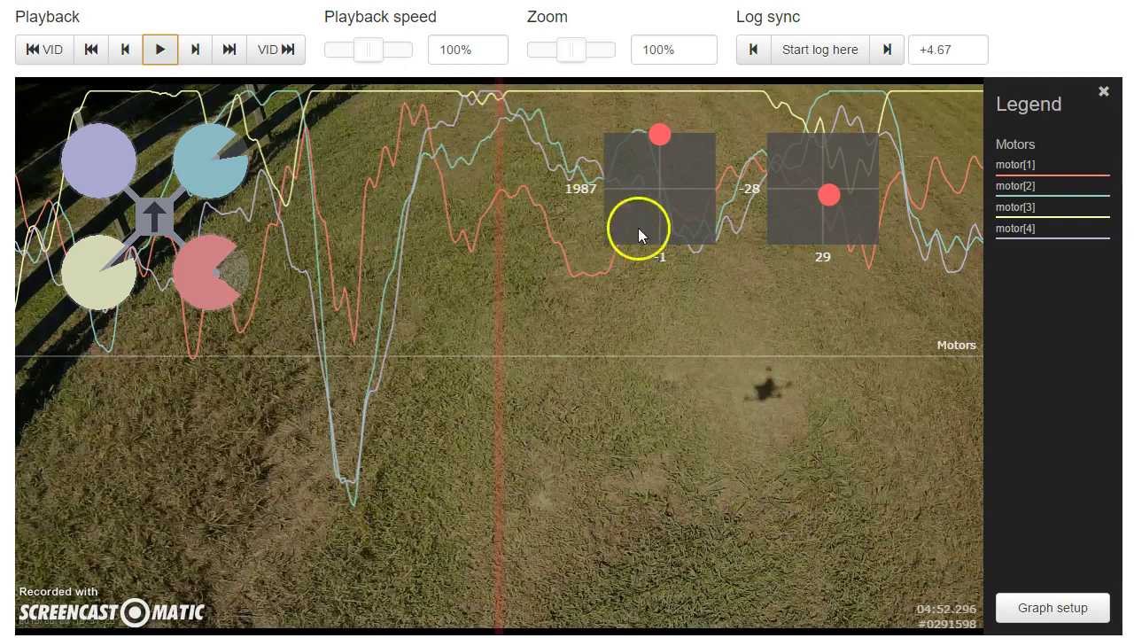
left_click_drag(788, 338, 602, 283)
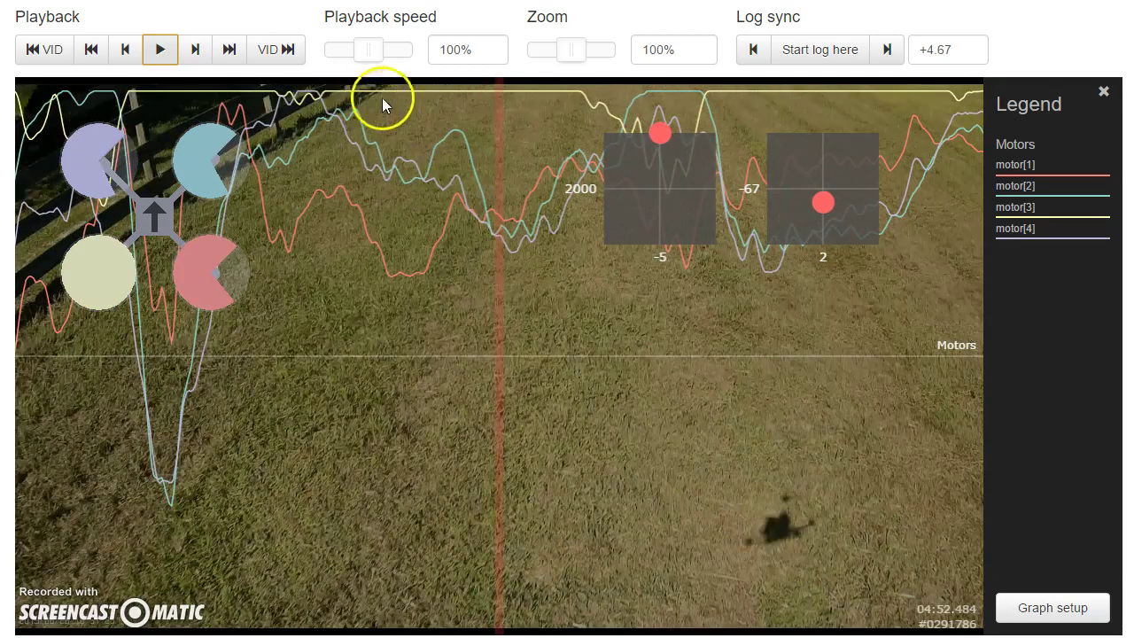
left_click_drag(585, 102, 372, 148)
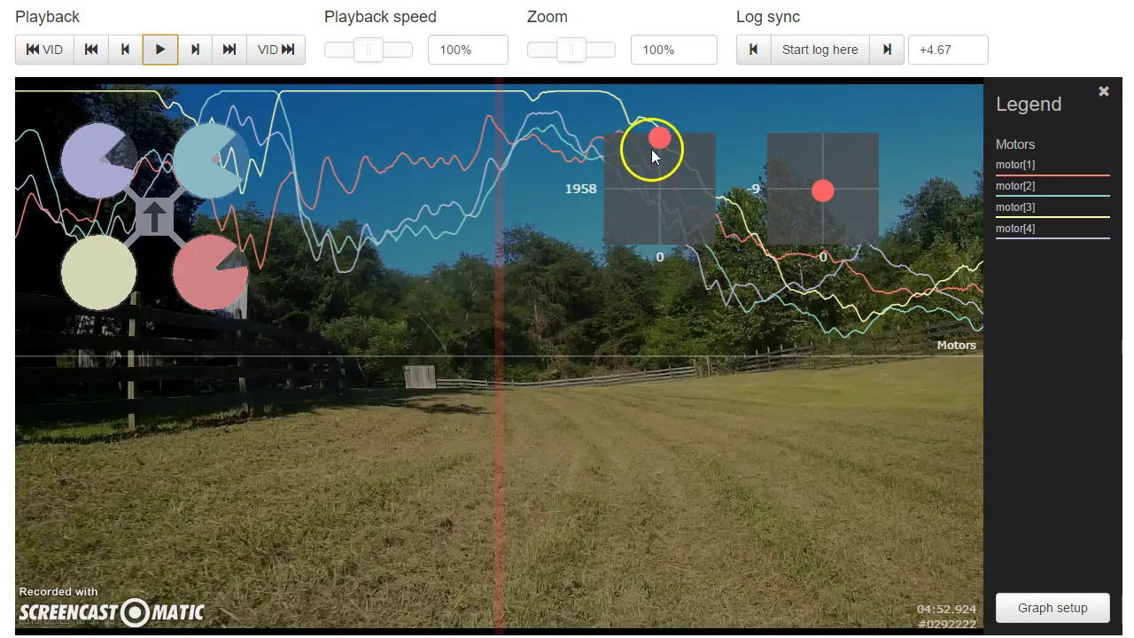
- Scrub the motor traces back to about 04:51 and replay them up to about 04:53
left_click_drag(374, 368, 1095, 345)
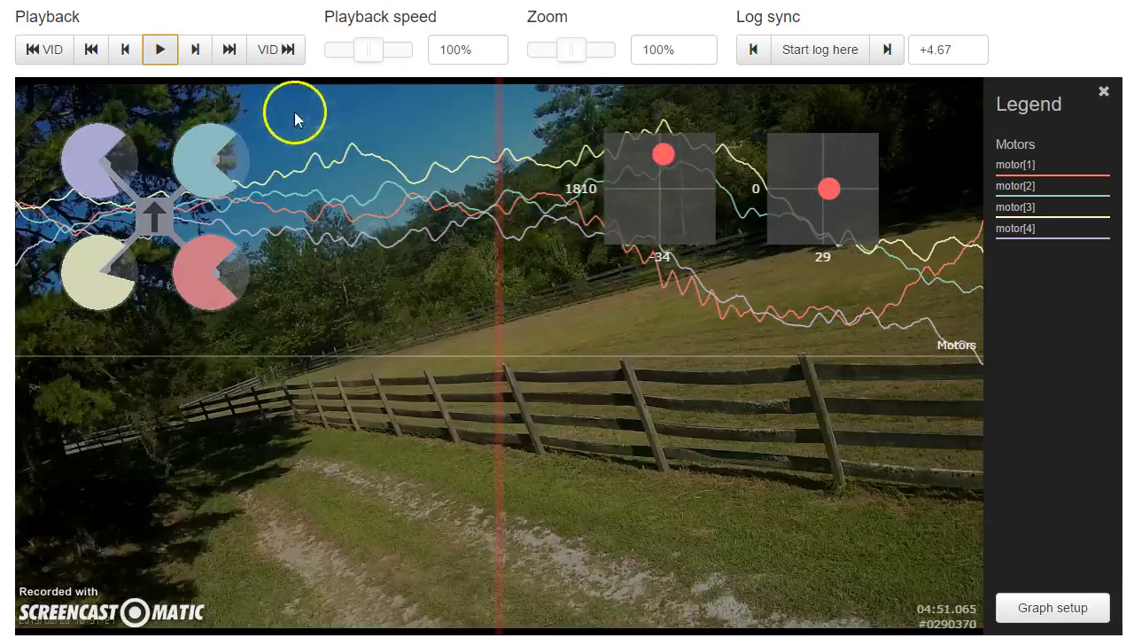
left_click(160, 48)
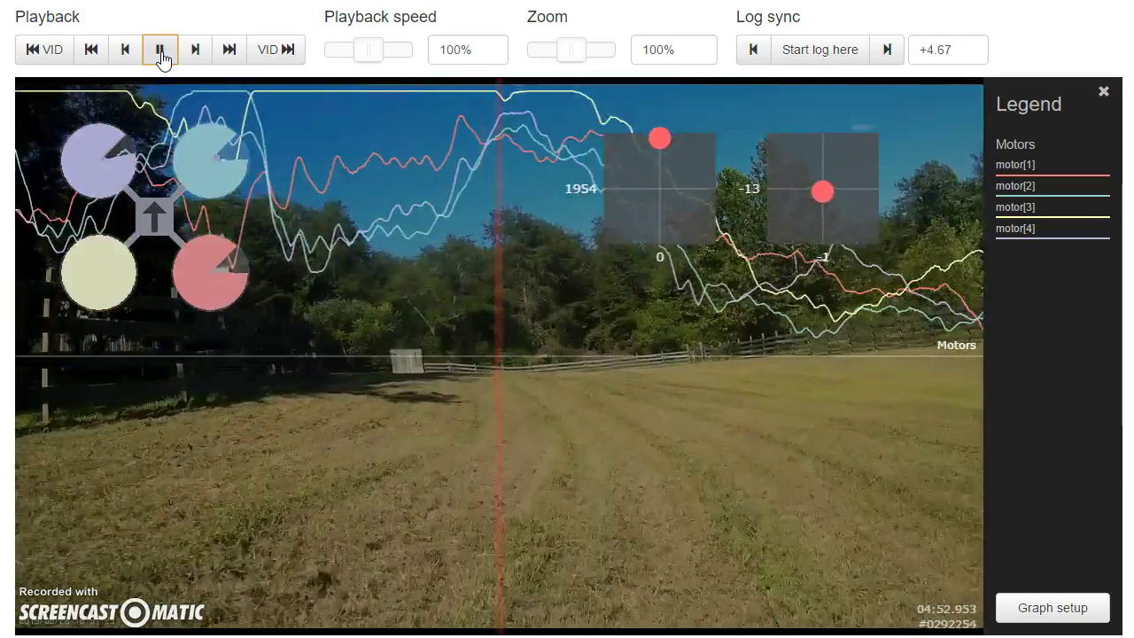
left_click(160, 52)
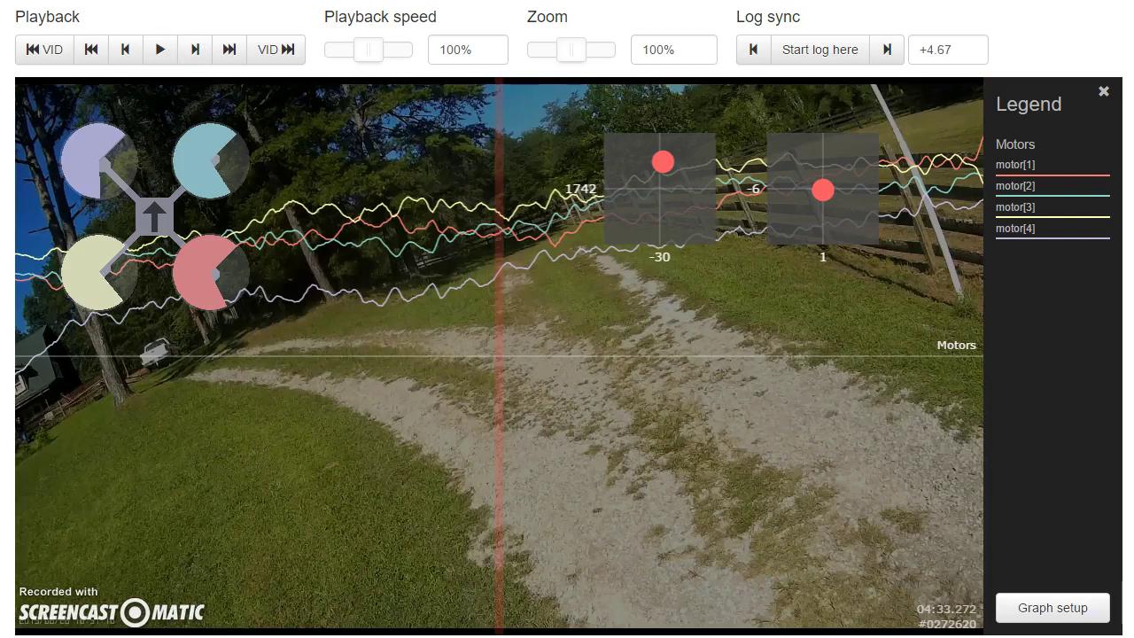
- Play the motor traces from about 04:33.3 to 04:35, scrub back to about 04:33.2, and replay them up to about 04:34.8
left_click(154, 46)
left_click(155, 50)
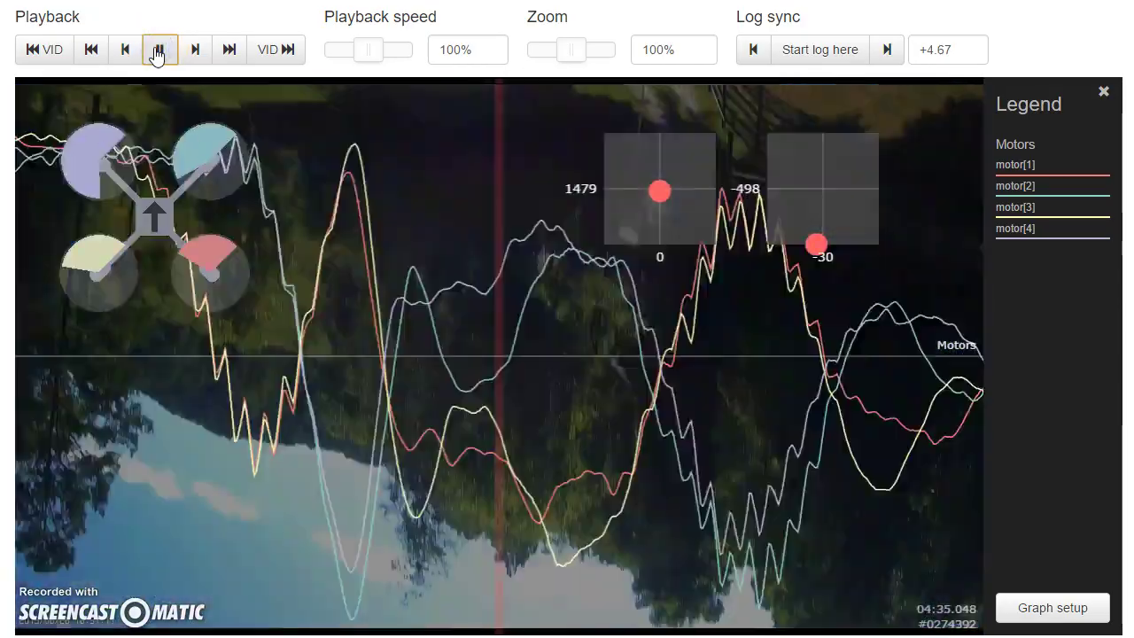
left_click(156, 51)
left_click_drag(224, 397, 1025, 328)
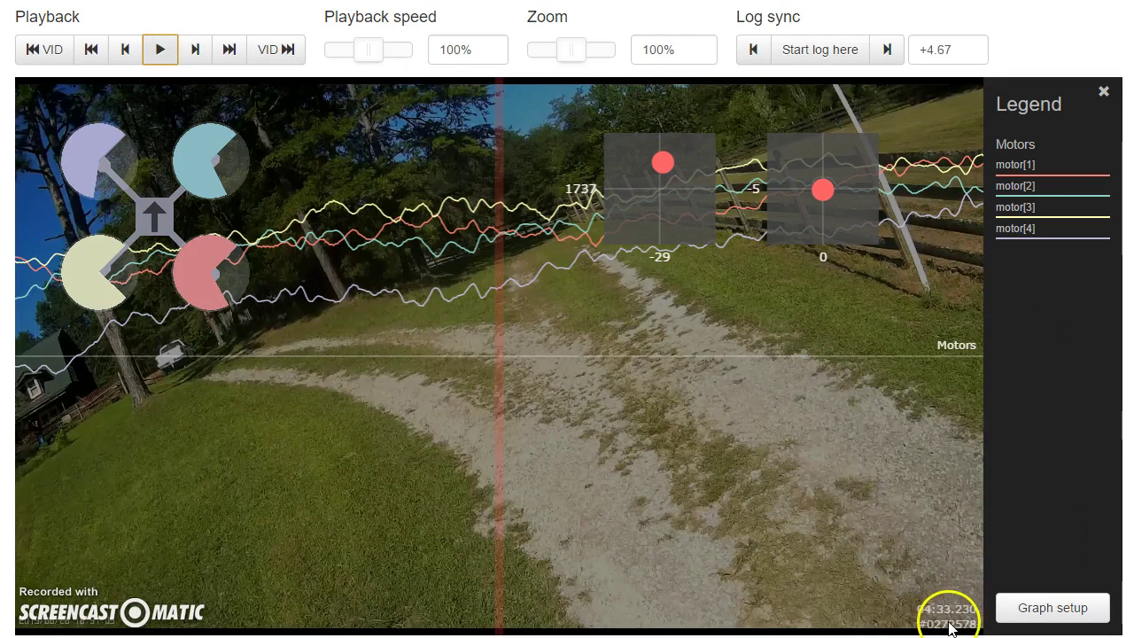
left_click(145, 50)
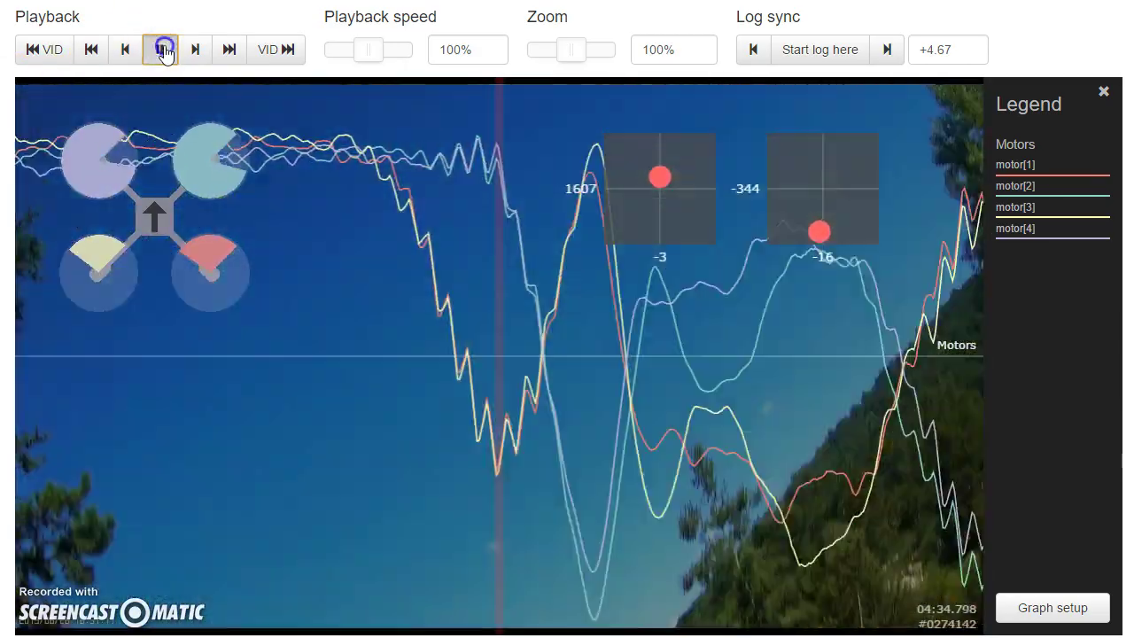
left_click(164, 51)
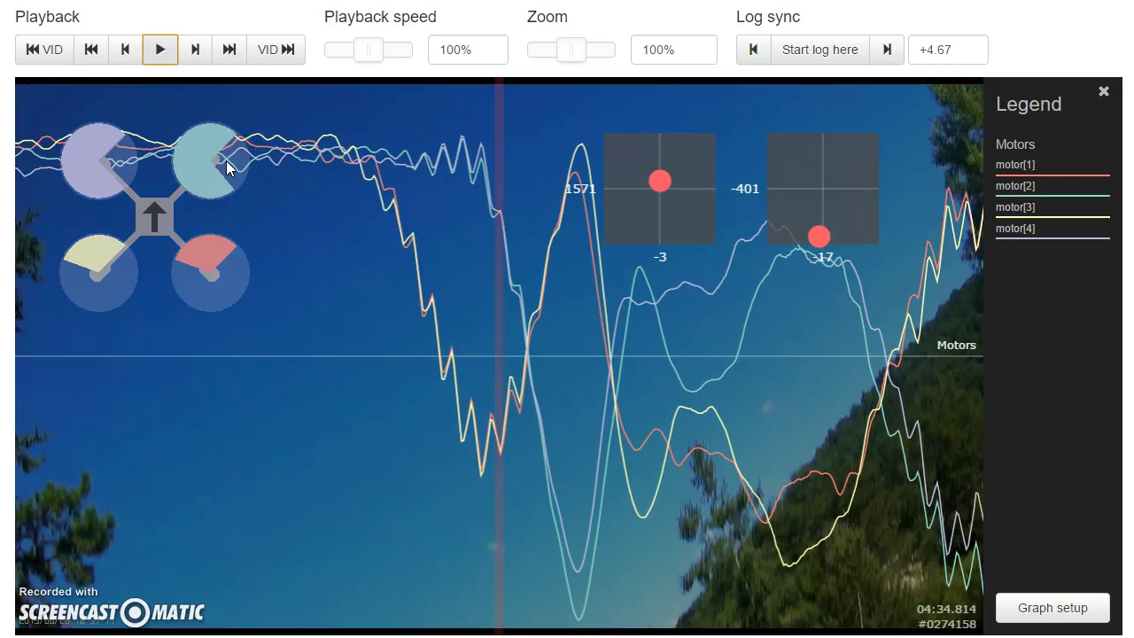
- Scrub the motor traces back to about 04:34 to examine them, and move the log ahead to about 04:44.2
left_click_drag(323, 333, 692, 326)
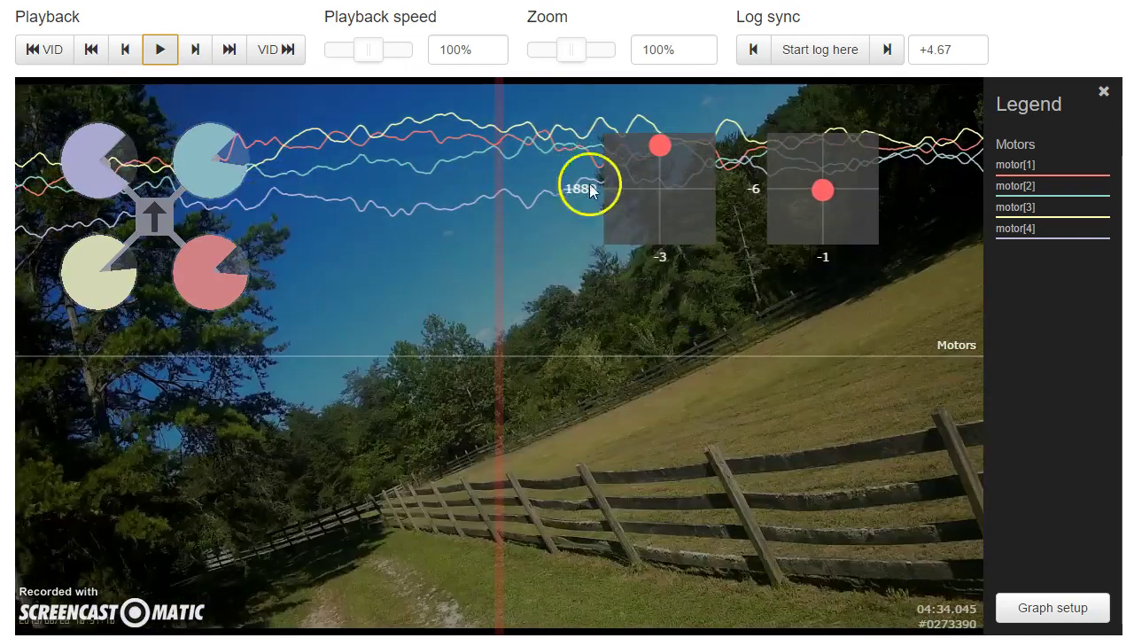
mouse_move(575, 423)
left_mouse_down()
mouse_move(460, 452)
mouse_move(263, 458)
mouse_move(586, 440)
left_mouse_up()
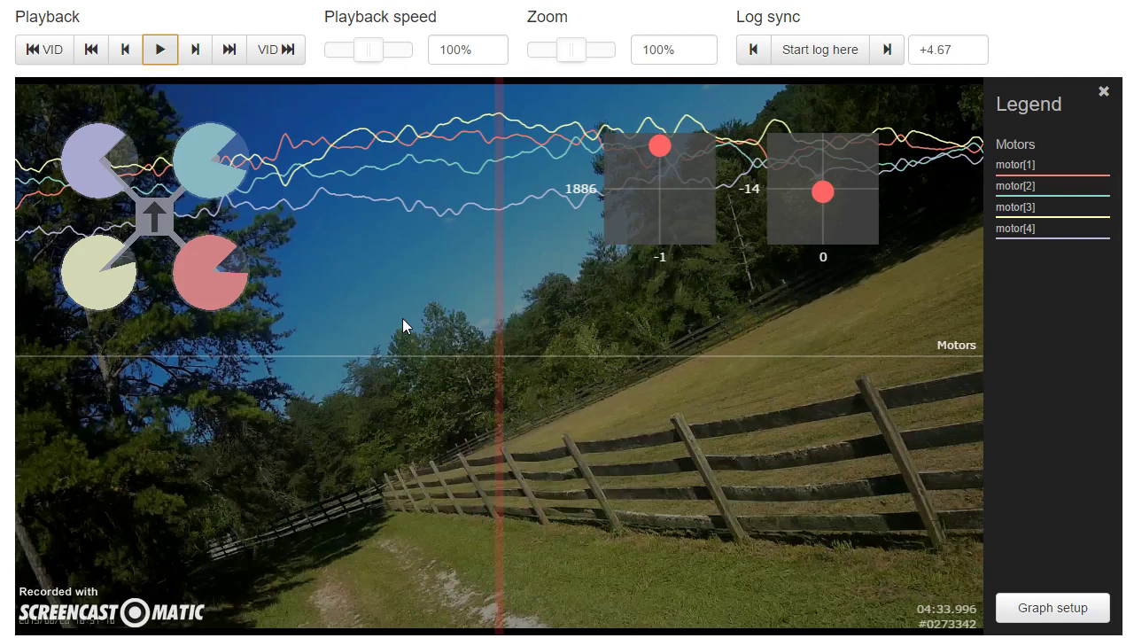
left_click(79, 579)
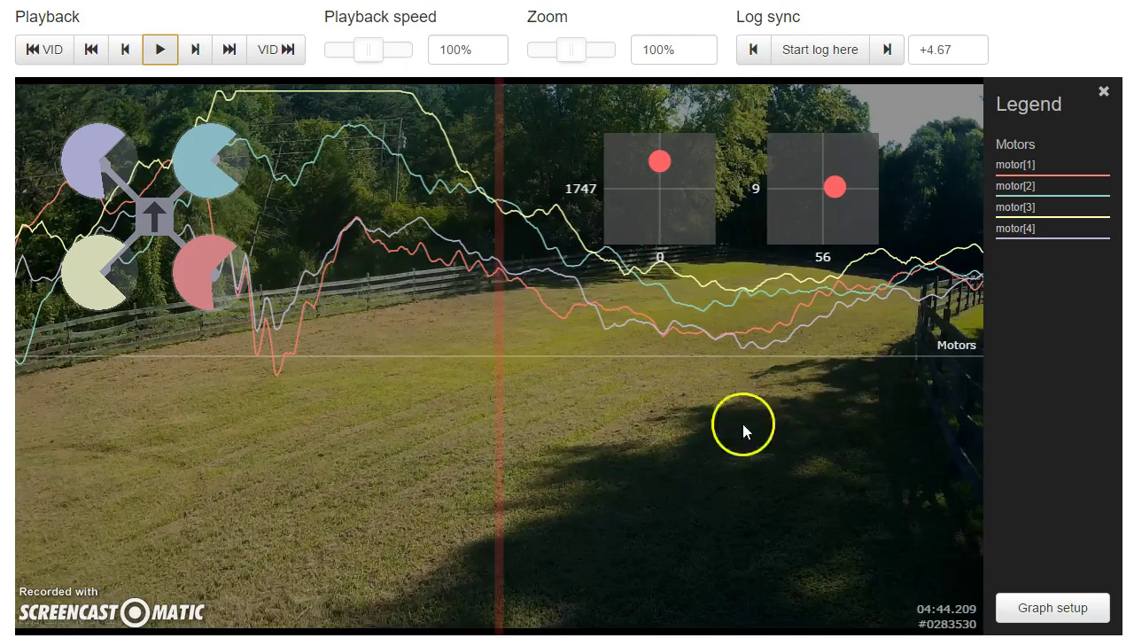
- Remove the motors field from Graph 1 and save the graph setup
left_click(1071, 608)
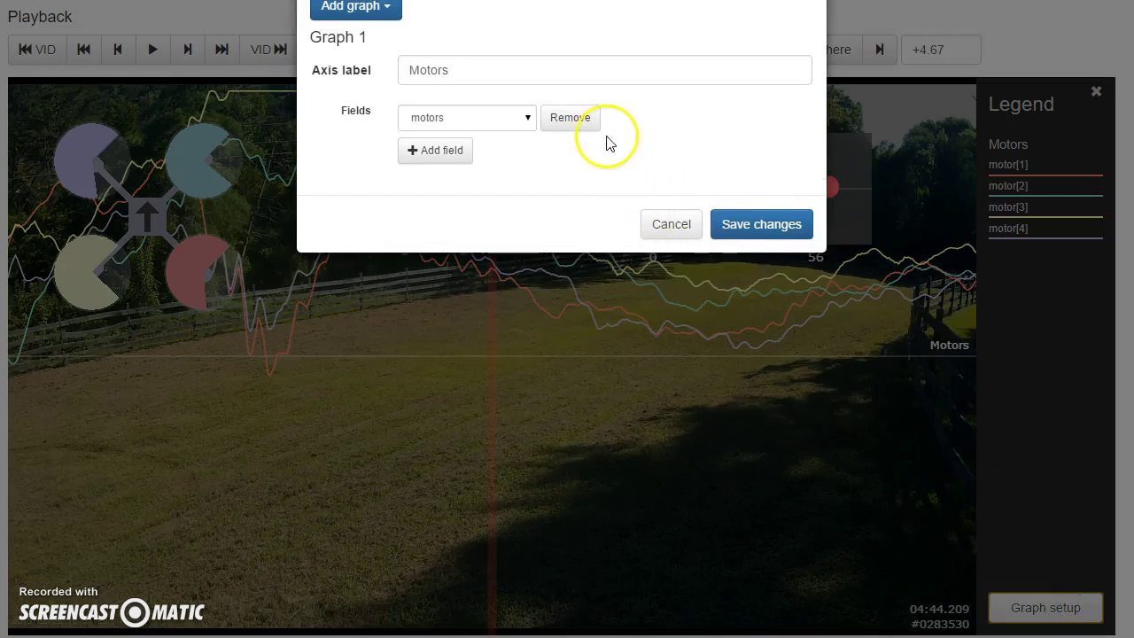
left_click(571, 118)
left_click(741, 73)
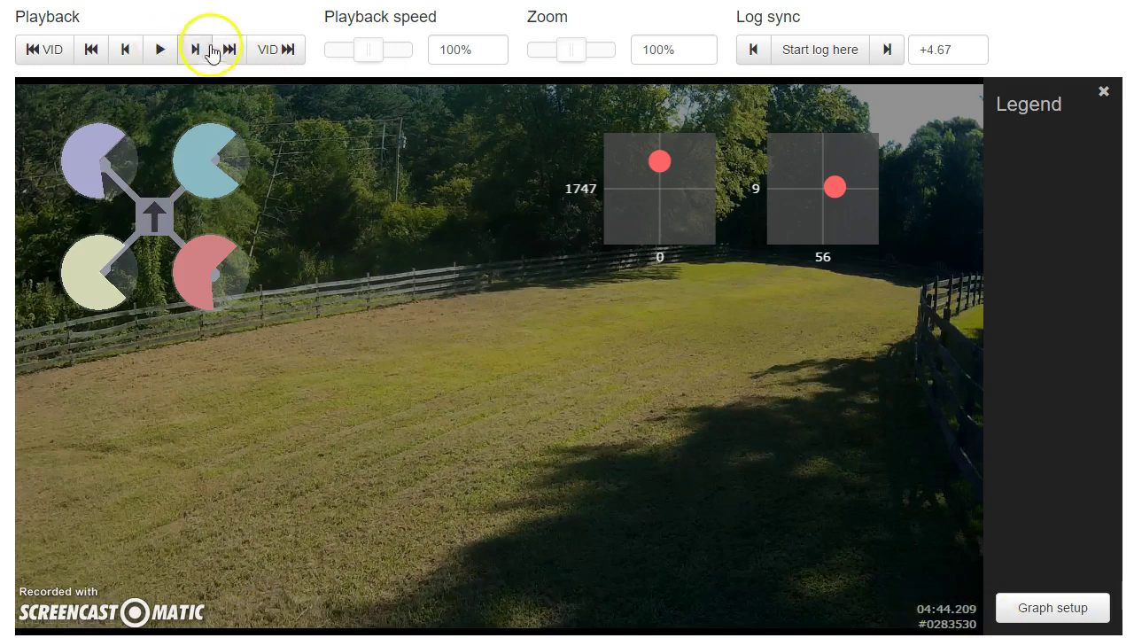
- Play the flight video without traces from about 04:44.2 to 04:45.5, scrub back past about 04:43.4, and replay that section
left_click(157, 51)
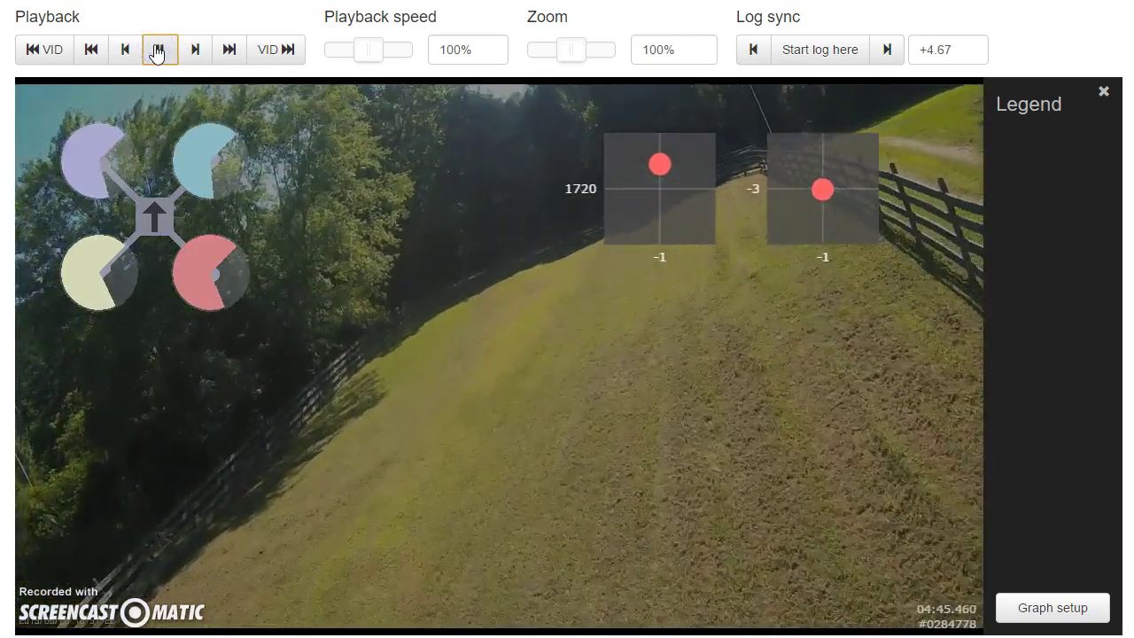
left_click(156, 49)
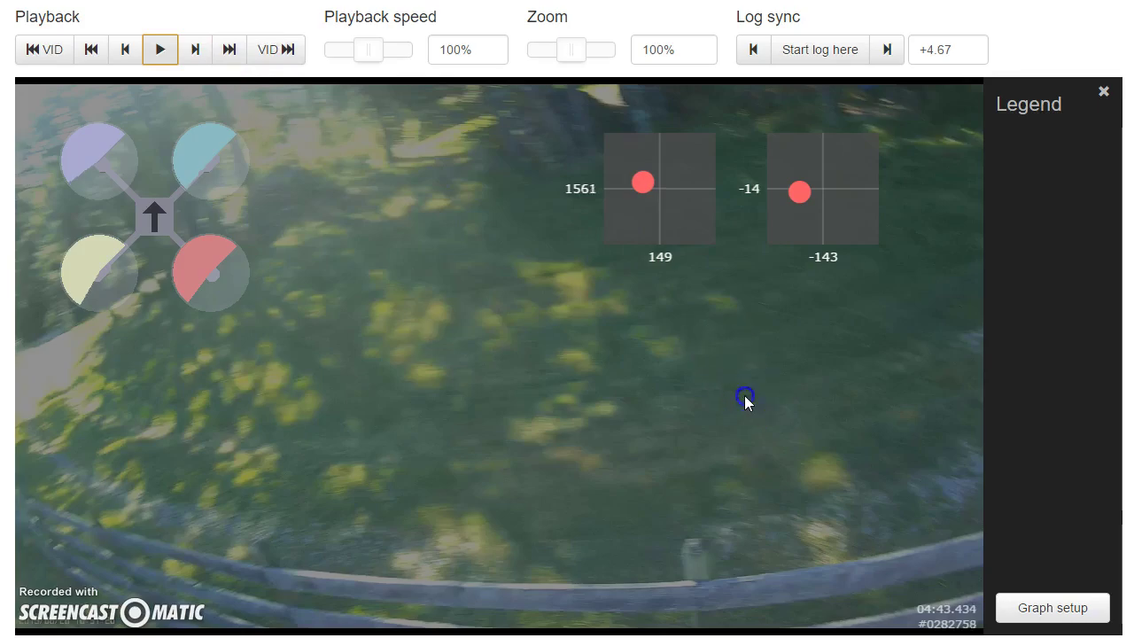
left_click_drag(747, 399, 385, 338)
left_click(159, 50)
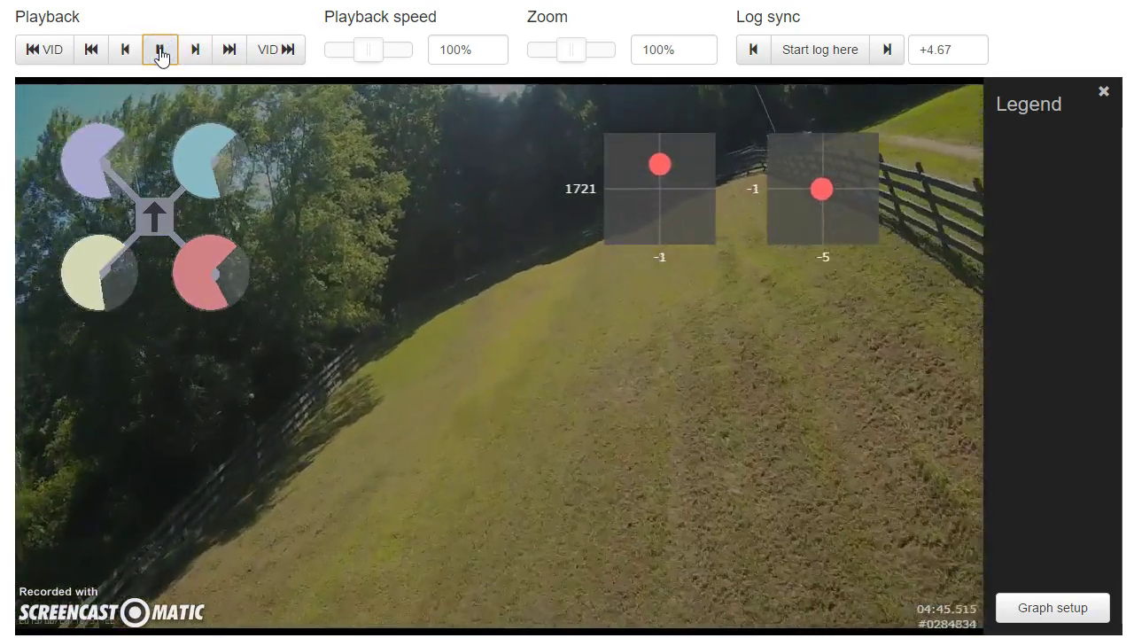
left_click(158, 50)
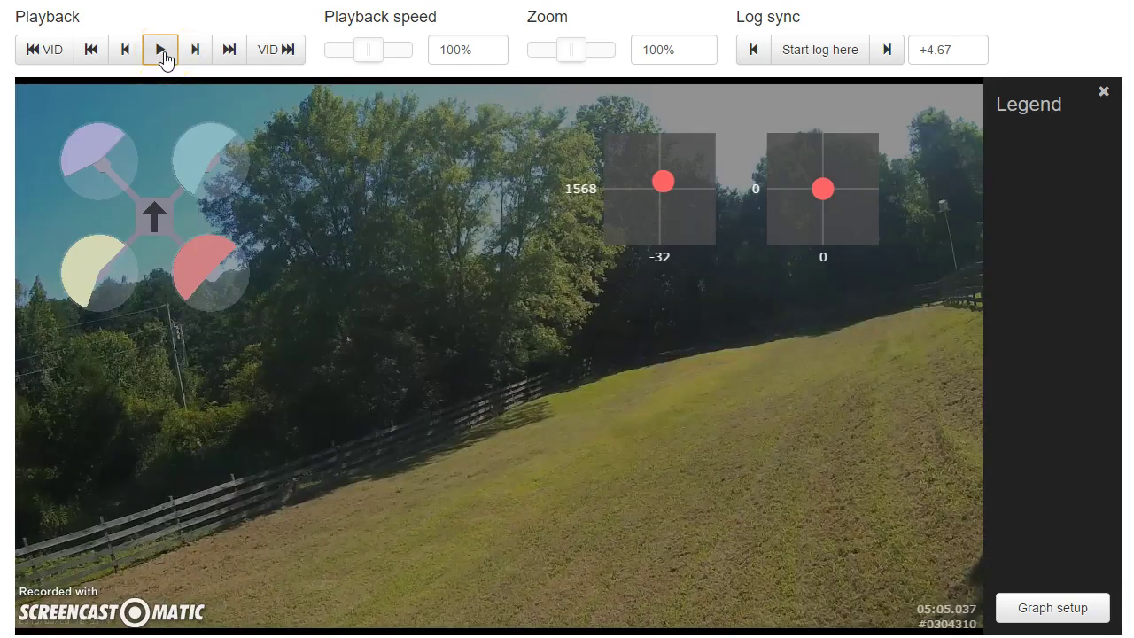
- Play the flight from about 05:05 to 05:07, scrub back to about 05:06, and replay it up to about 05:14.1
left_click(164, 57)
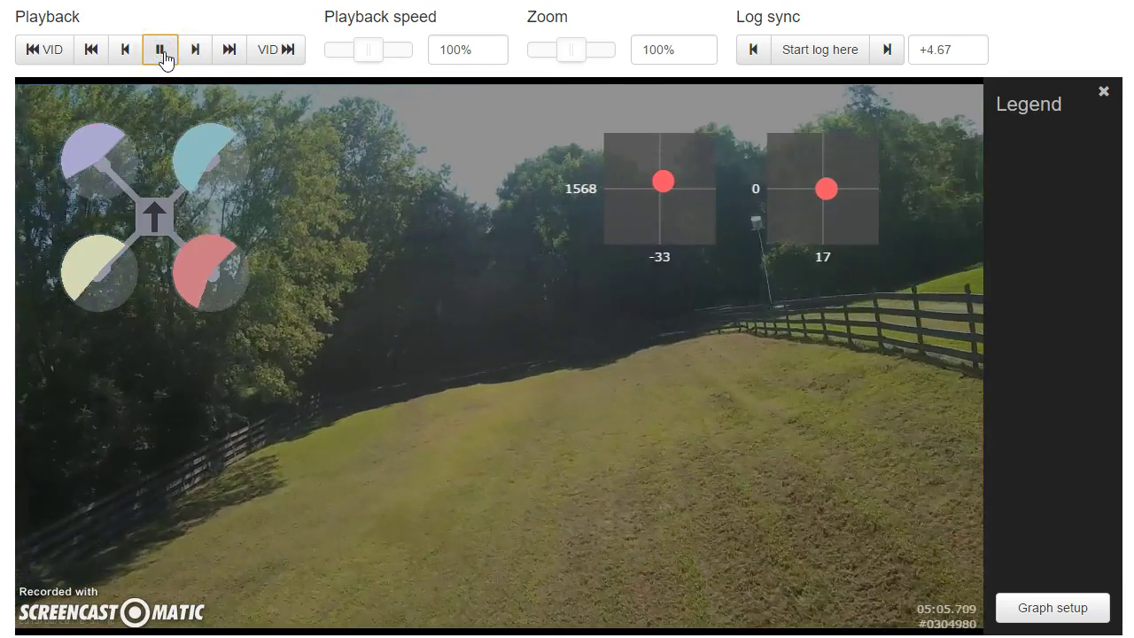
left_click(161, 53)
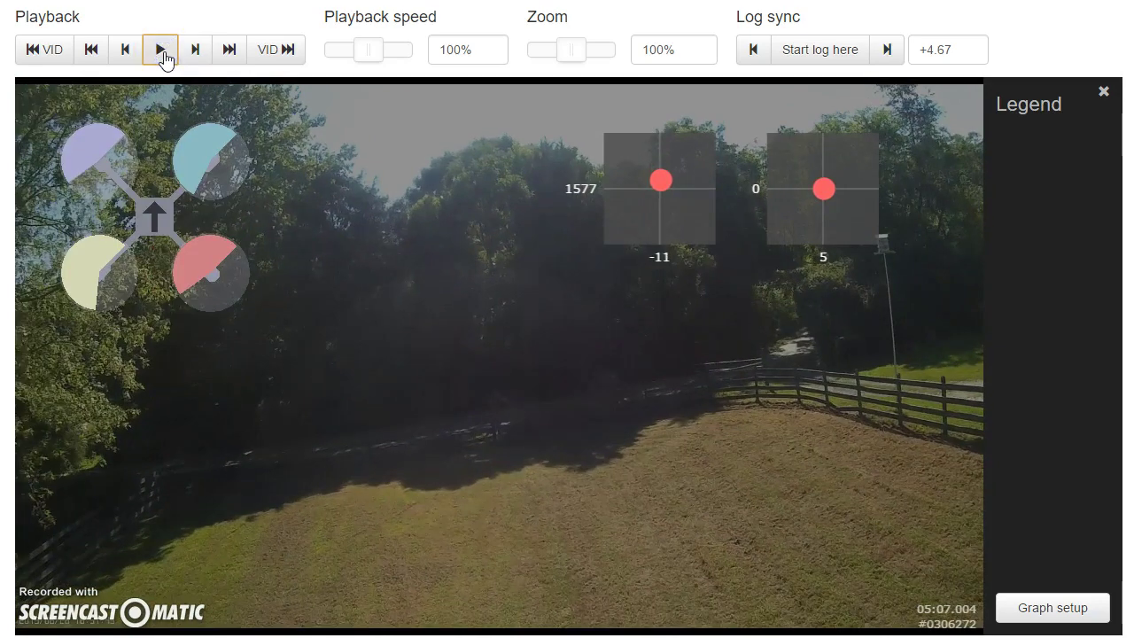
left_click_drag(260, 478, 755, 497)
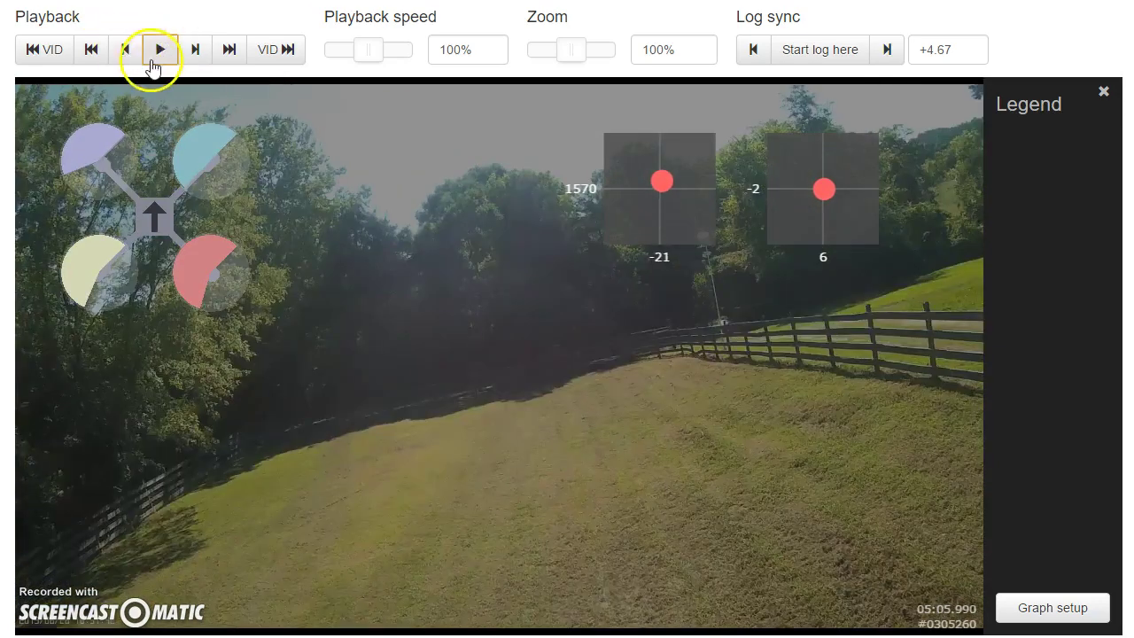
left_click(160, 51)
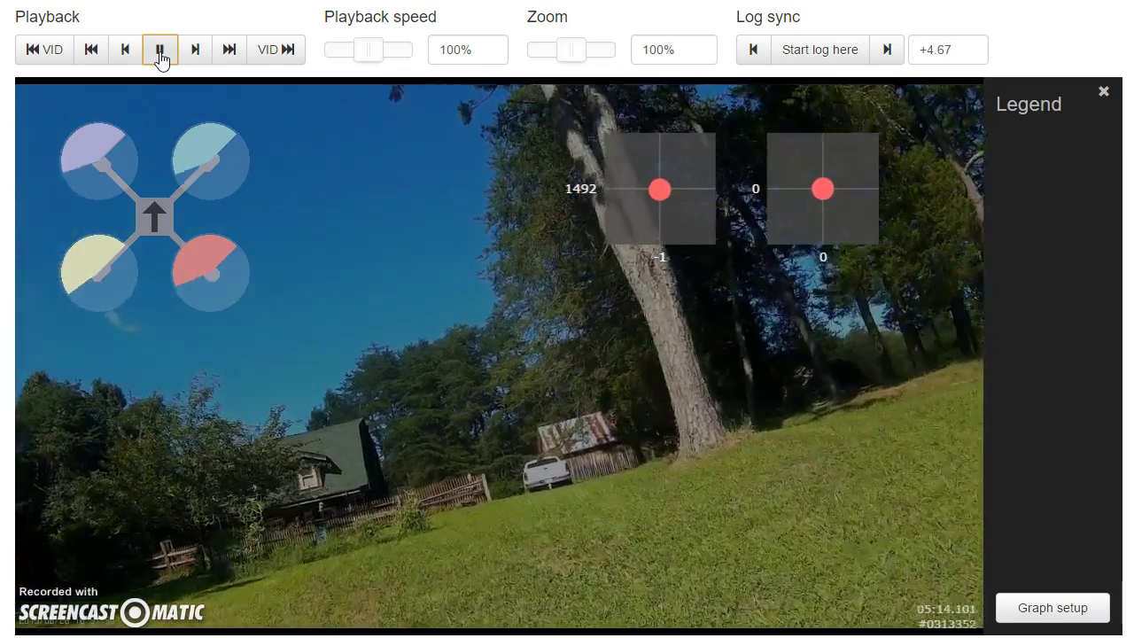
left_click(161, 59)
- Scrub the flight video back from about 05:14.1 and replay it up to about 05:13.8
left_click_drag(158, 128, 688, 470)
left_click(158, 51)
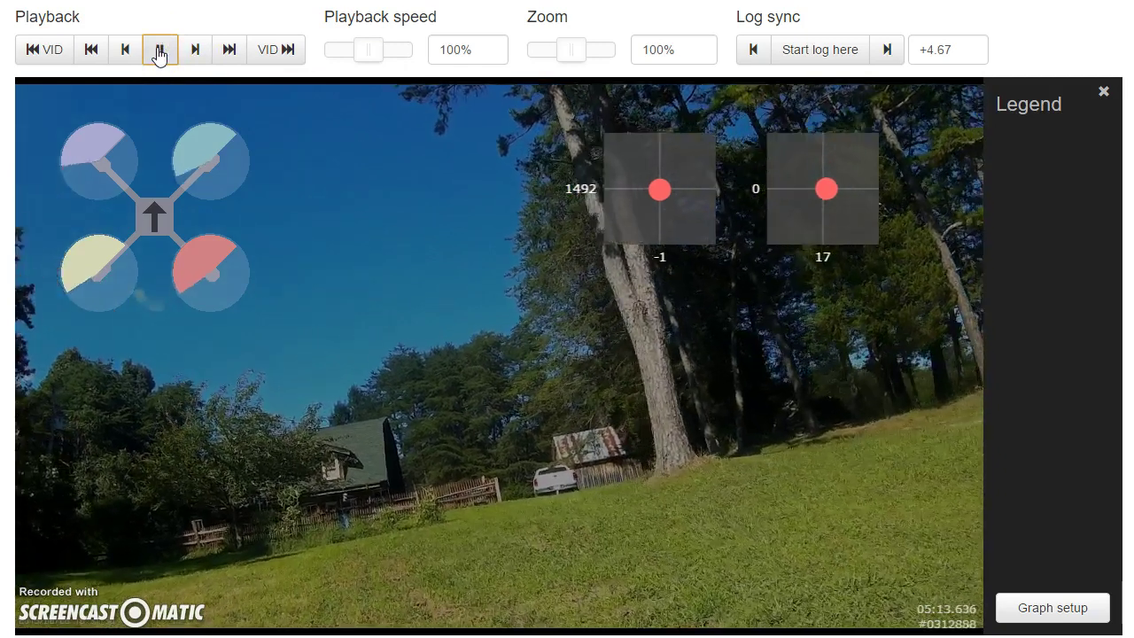
left_click(160, 52)
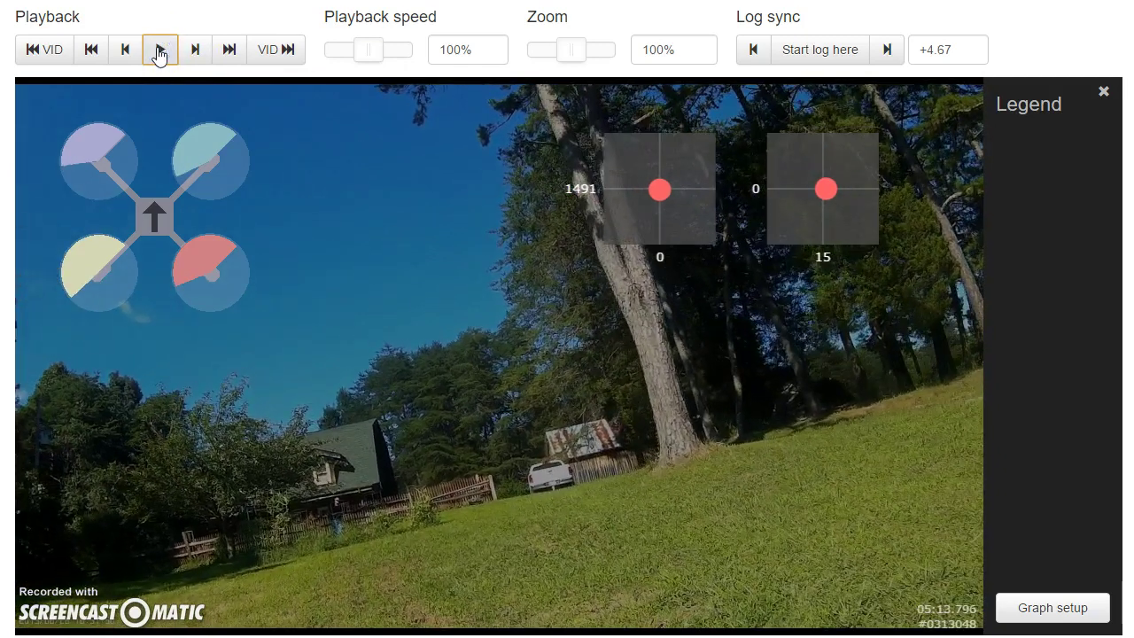